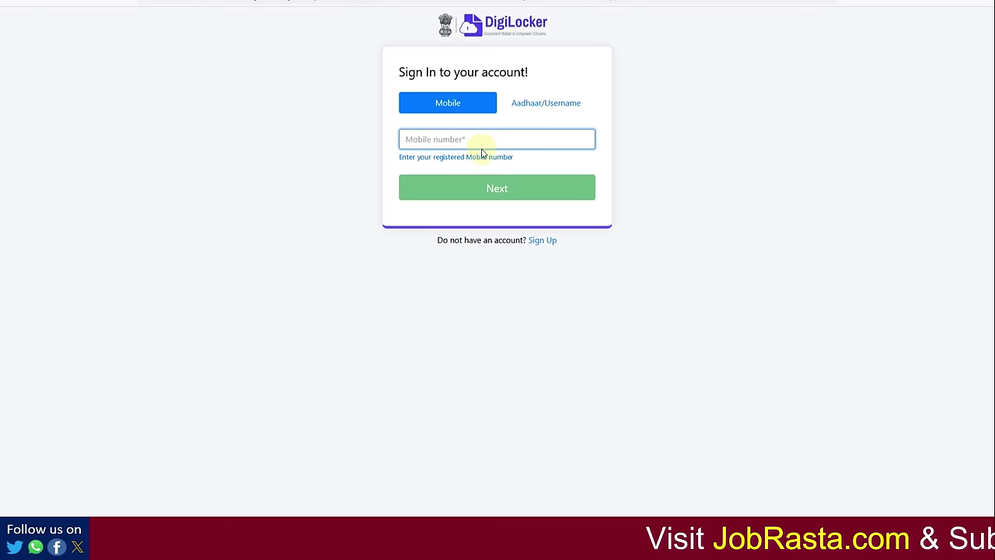
Try DigiLocker's Aadhaar/Username sign-up, then go back to the NEET login options page.
click(531, 108)
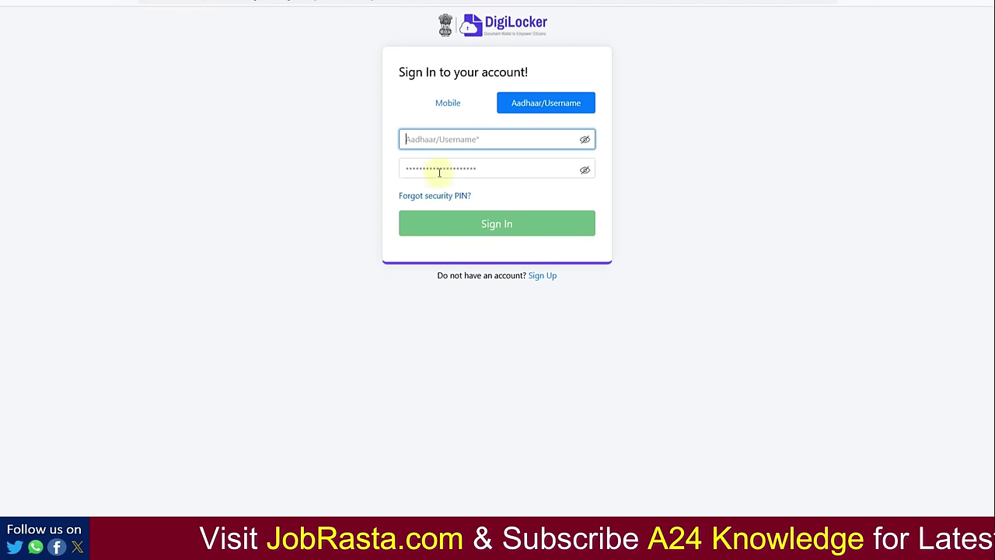
click(541, 277)
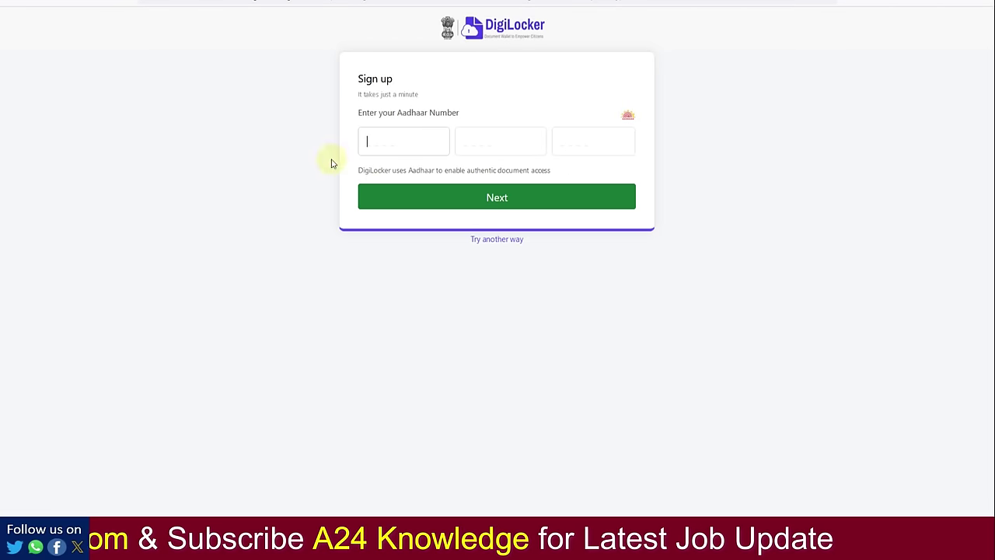
click(17, 6)
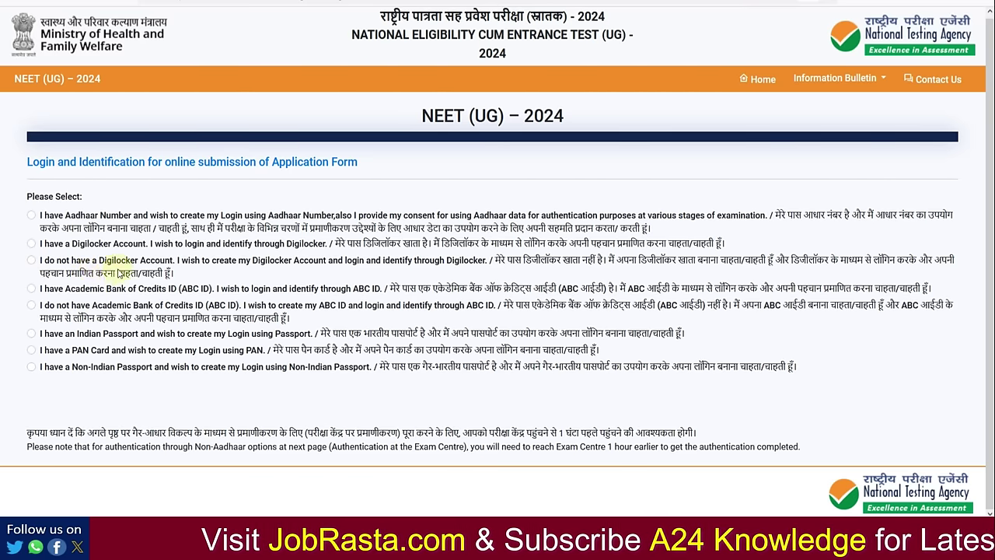
Try the new DigiLocker account, ABC ID, new ABC ID and PAN login options.
click(32, 260)
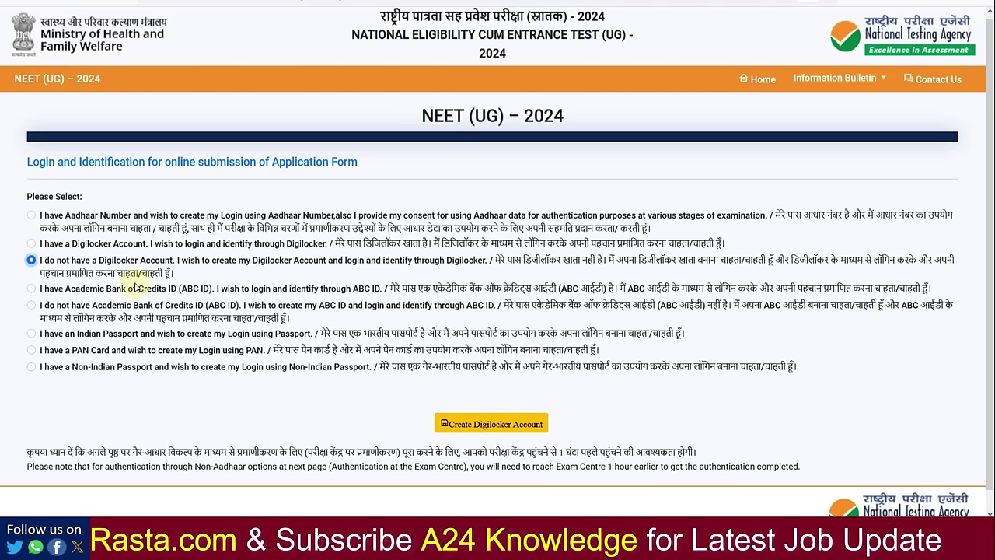
click(32, 288)
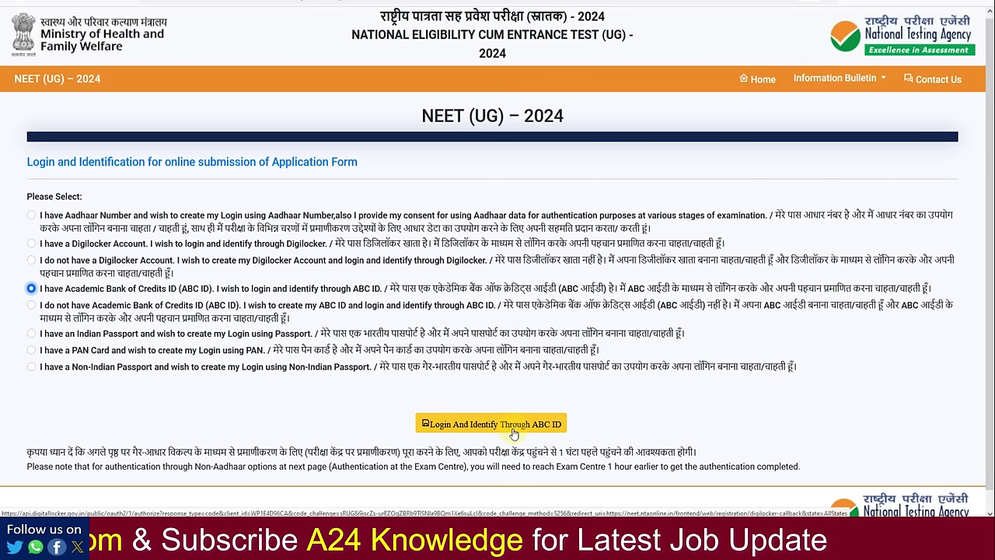
click(31, 306)
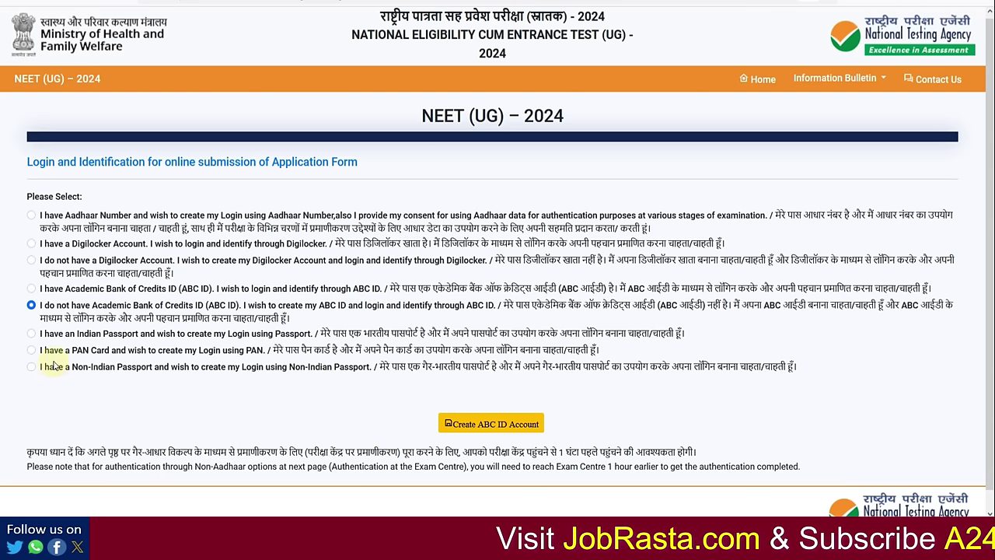
click(32, 350)
scroll(160, 375, down, 1)
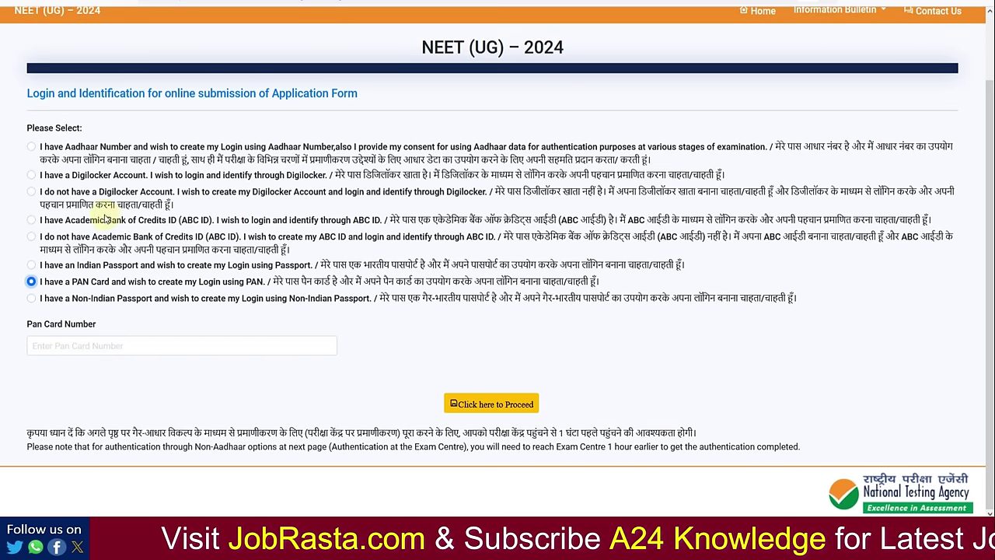
Choose Aadhaar Number login, enter the Aadhaar number and generate the OTP.
click(31, 146)
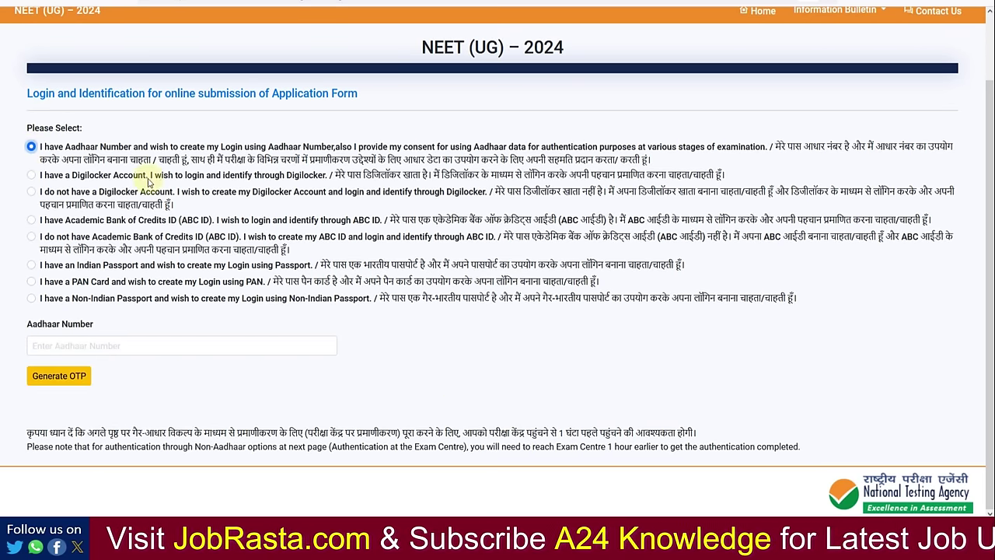
click(136, 345)
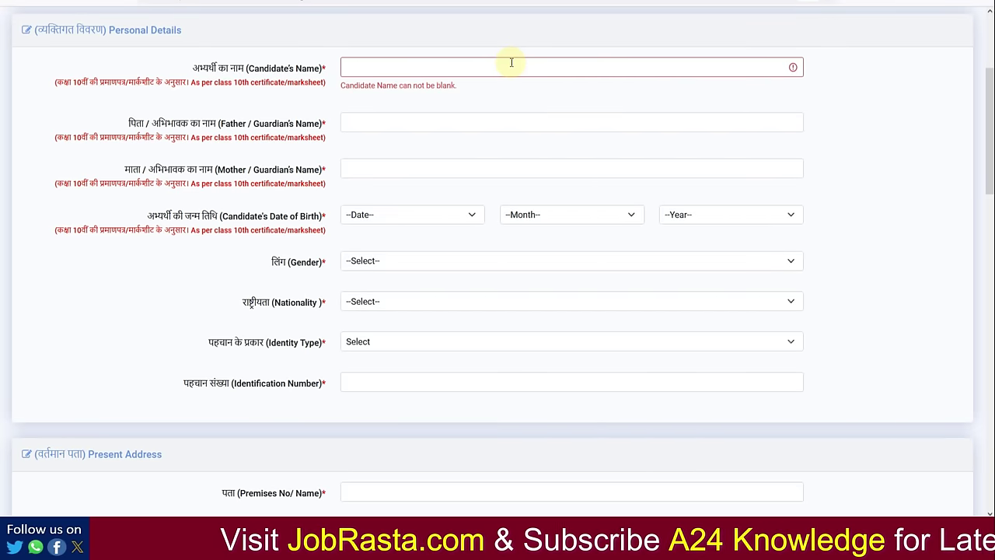
click(511, 65)
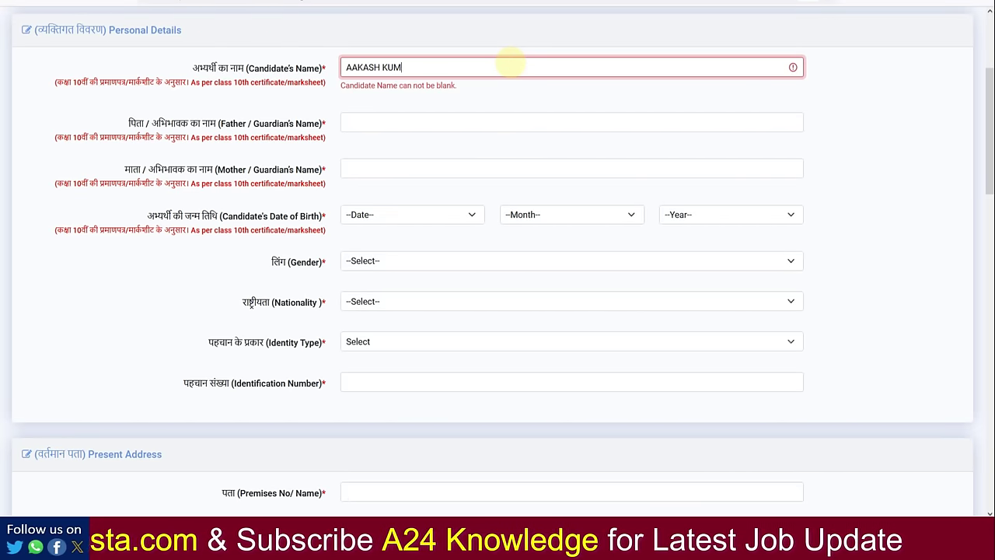
Enter the father's/guardian's name and begin the mother's/guardian's name.
key(Tab)
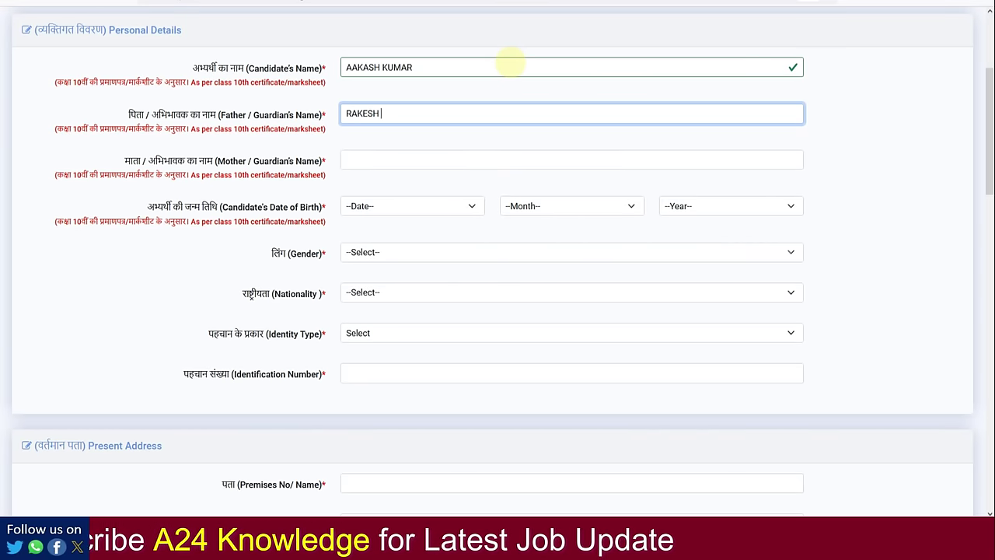
key(Tab)
text(RE)
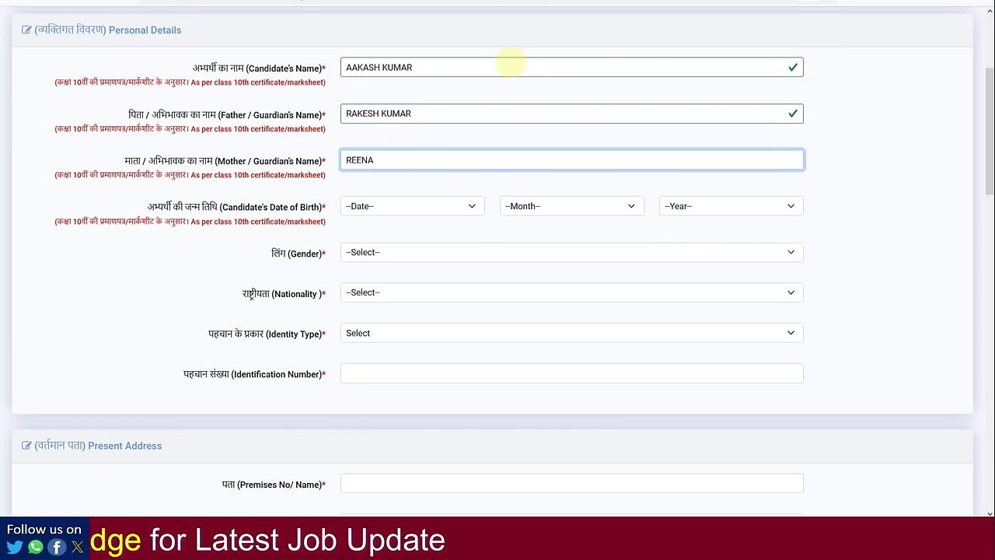
click(411, 207)
click(411, 330)
click(552, 206)
click(513, 343)
click(688, 207)
scroll(716, 329, down, 15)
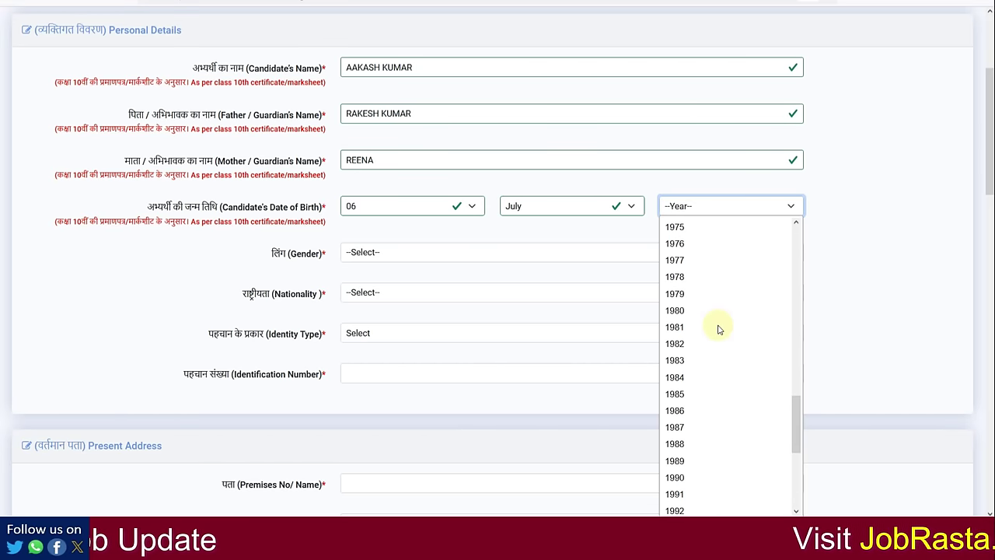
scroll(718, 329, down, 5)
click(717, 385)
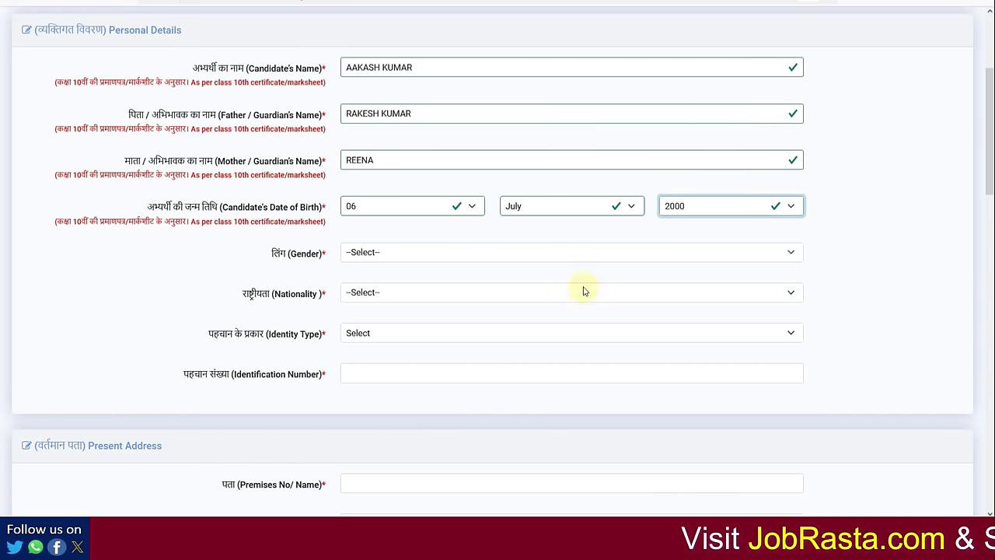
Set gender MALE, nationality INDIAN and identity type 'Any other valid govt identity with photograph'.
scroll(844, 255, down, 2)
click(367, 118)
click(371, 153)
click(366, 158)
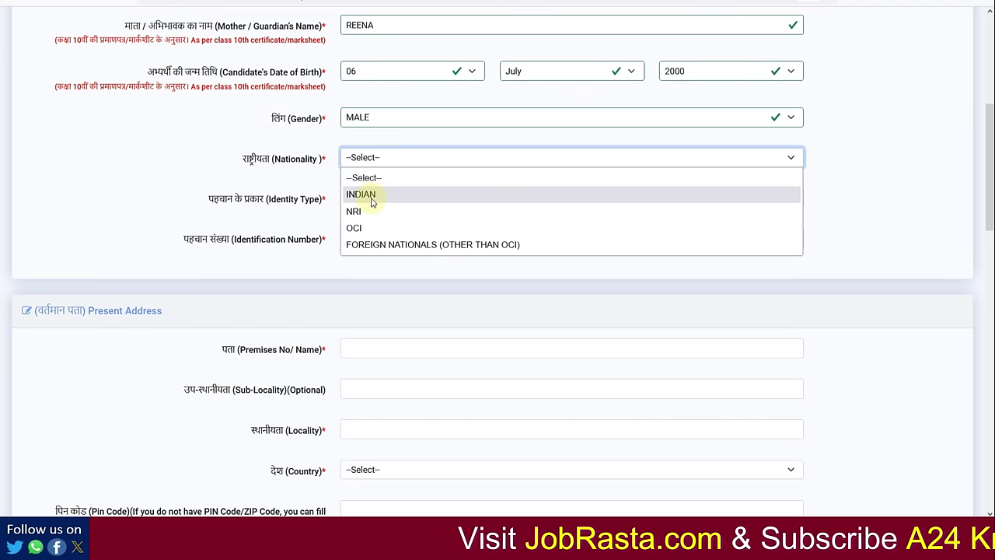
click(372, 201)
click(374, 199)
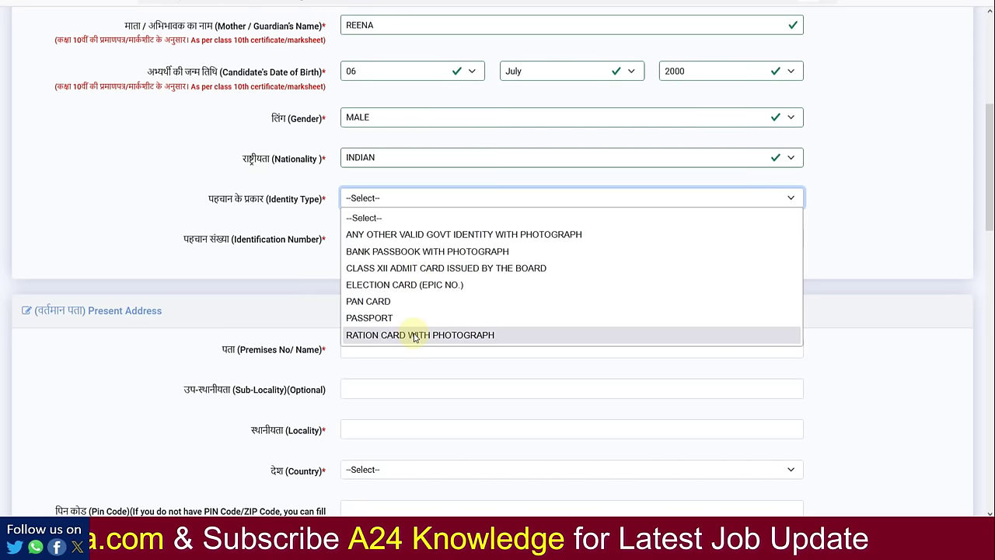
click(382, 234)
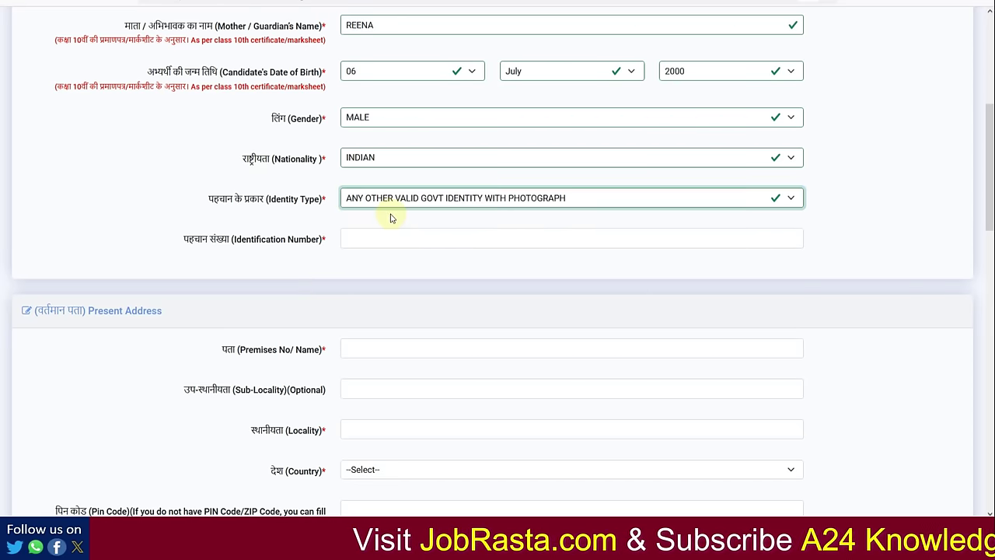
click(384, 240)
click(396, 266)
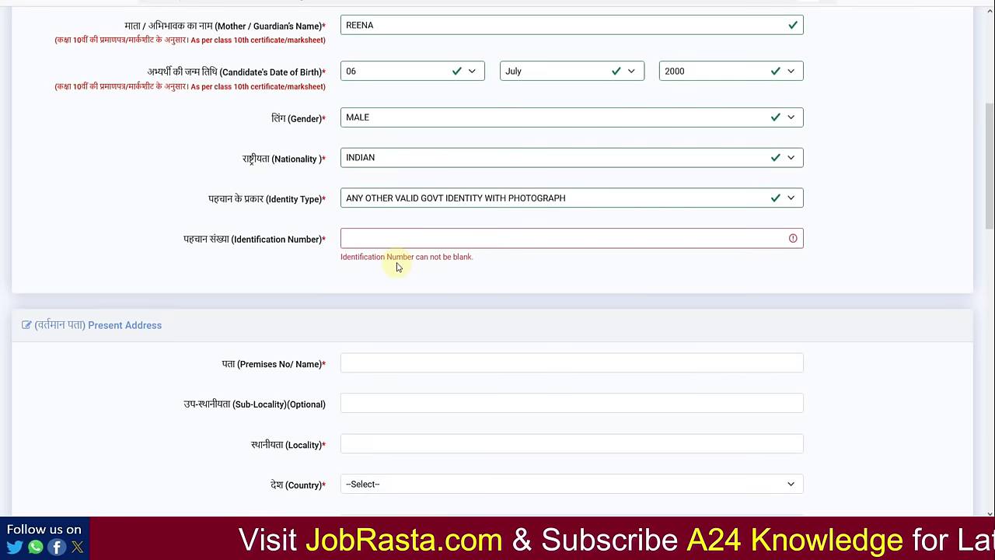
scroll(396, 264, down, 3)
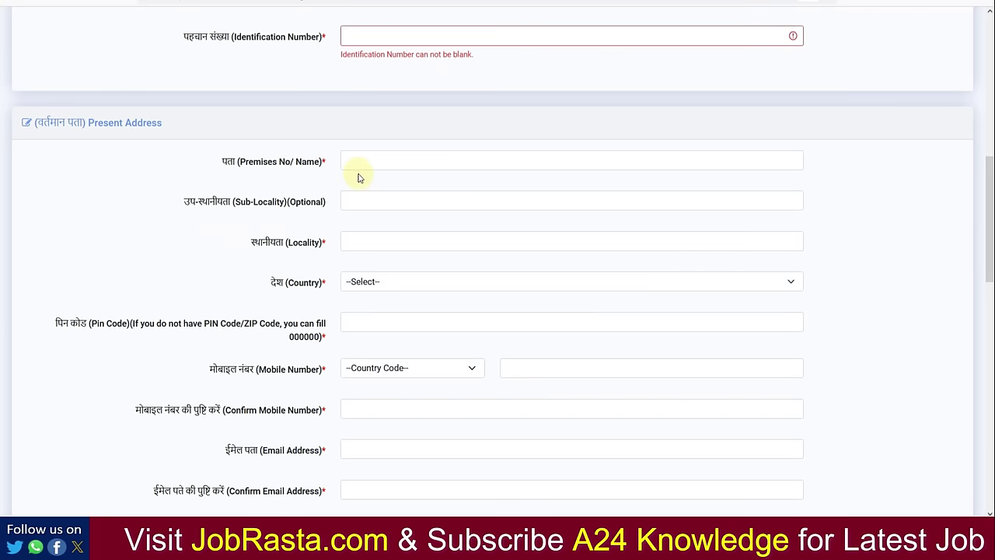
Fill the premises and locality lines, with country INDIA and state RAJASTHAN.
click(358, 165)
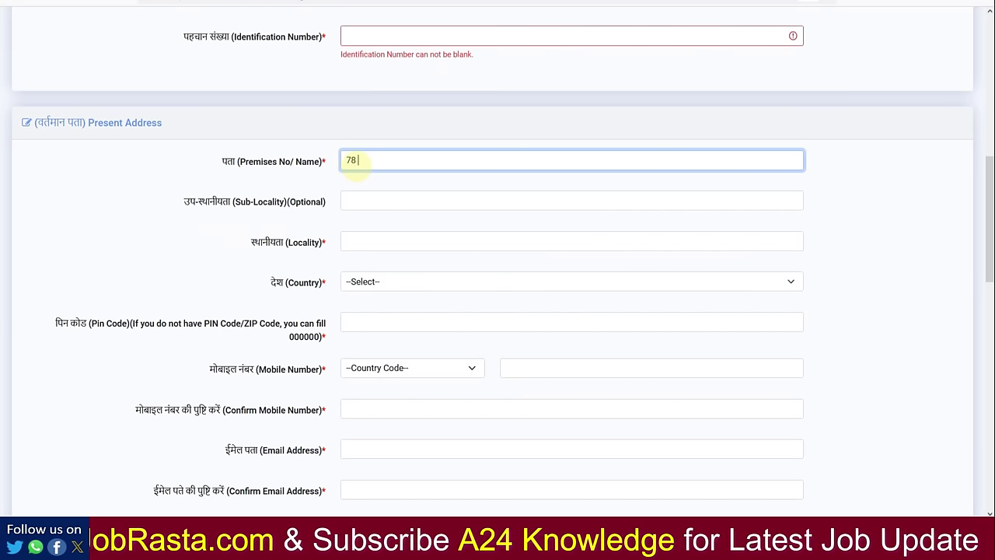
key(Tab)
key(Tab)
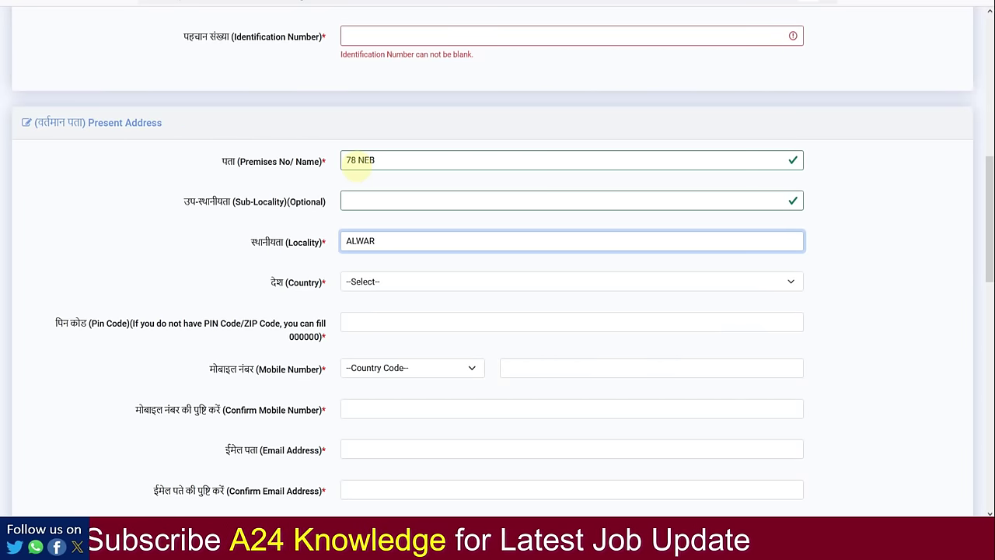
key(Tab)
key(i)
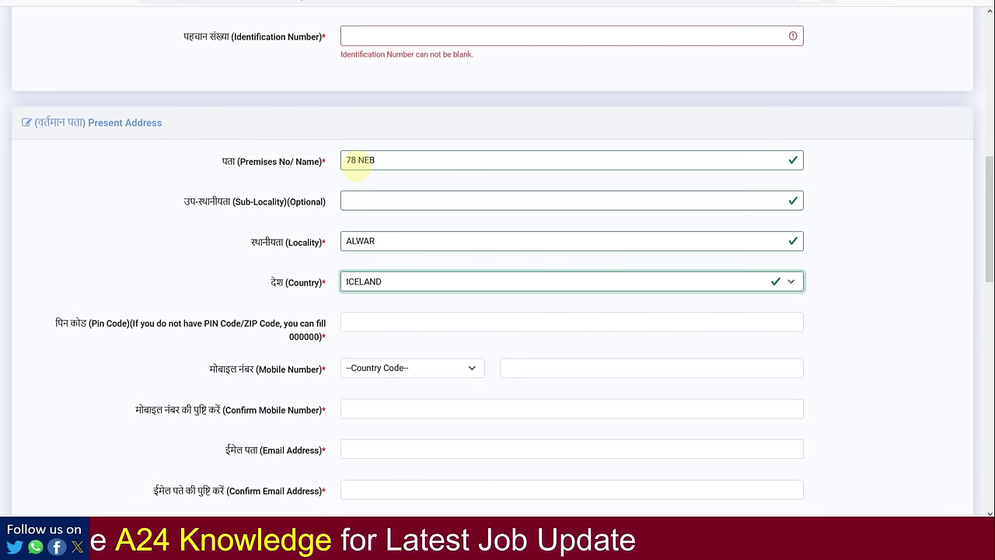
key(i)
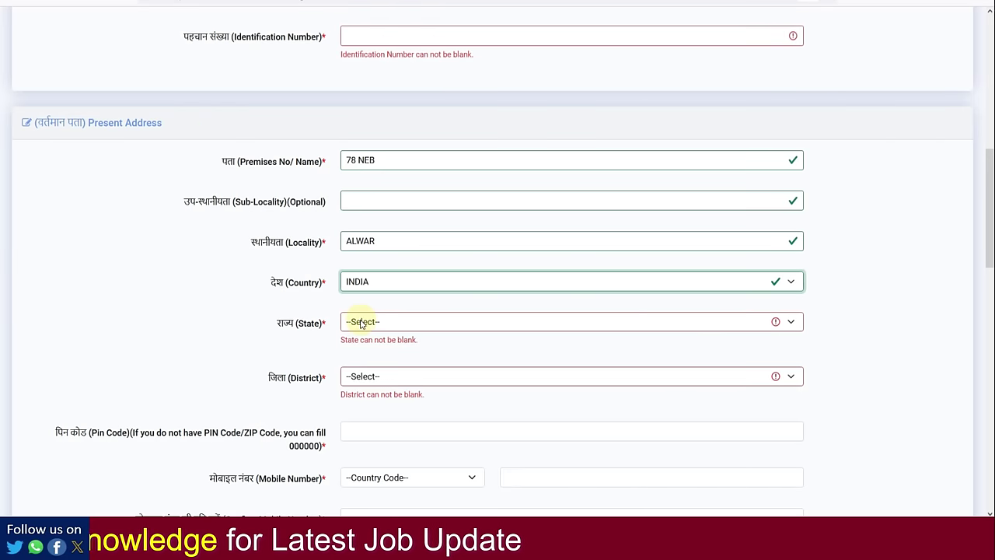
click(362, 323)
scroll(400, 189, down, 5)
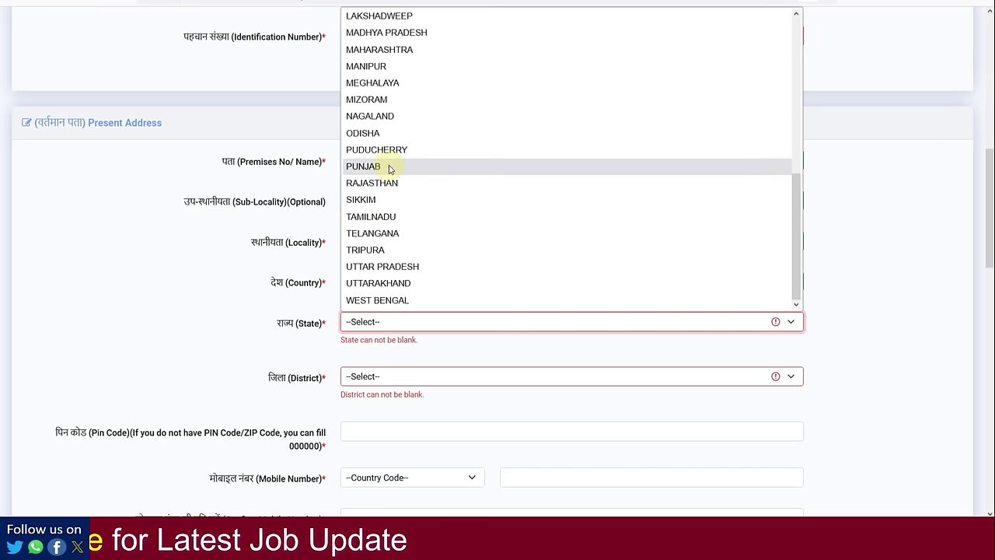
click(389, 189)
Set district ALWAR, PIN 301001, country code +91, and mark permanent address same as present.
click(382, 362)
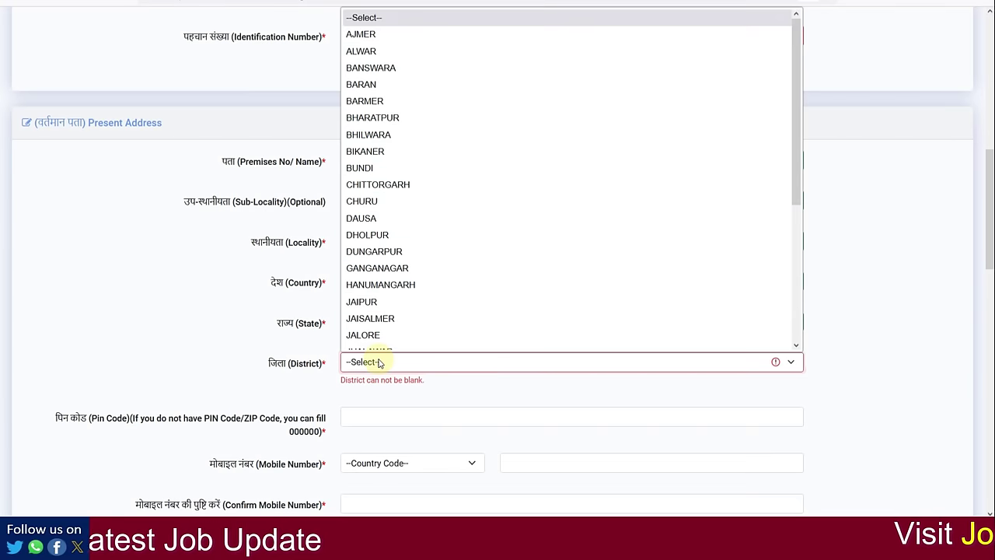
click(365, 51)
scroll(381, 256, down, 4)
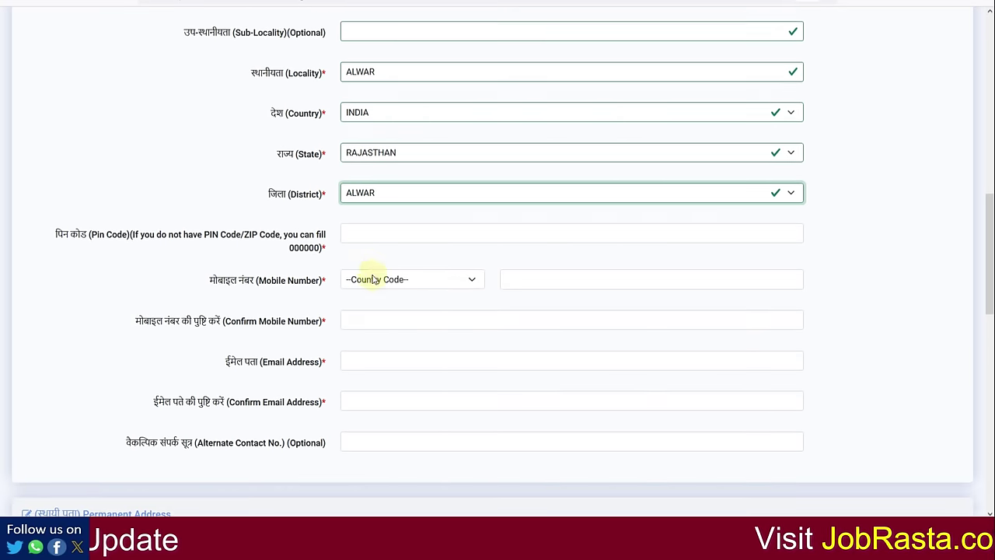
click(357, 140)
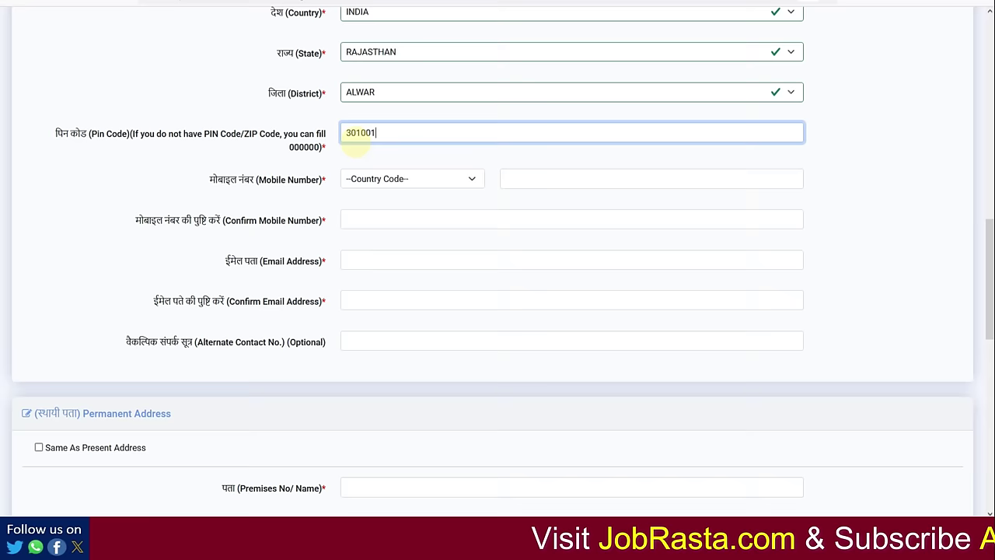
click(395, 184)
click(365, 213)
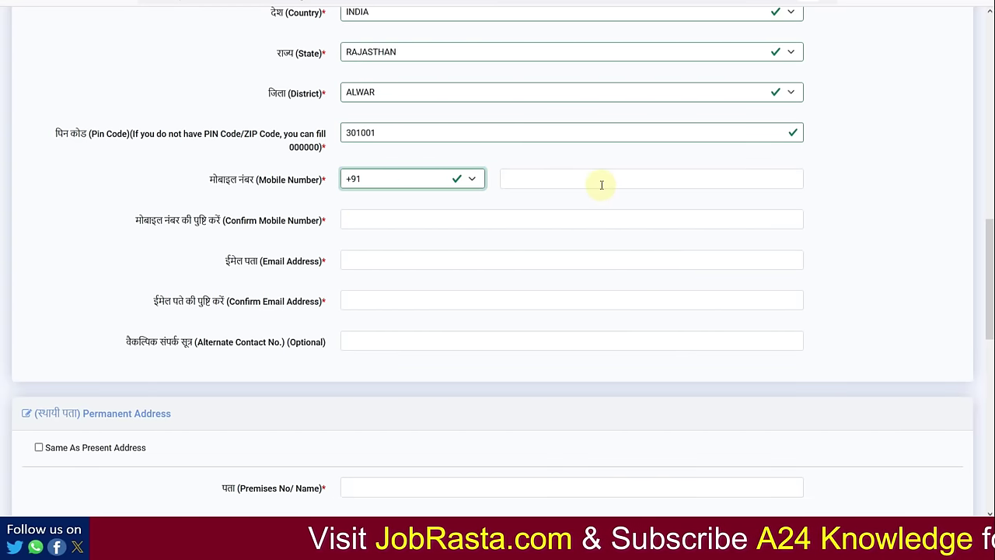
scroll(451, 280, down, 4)
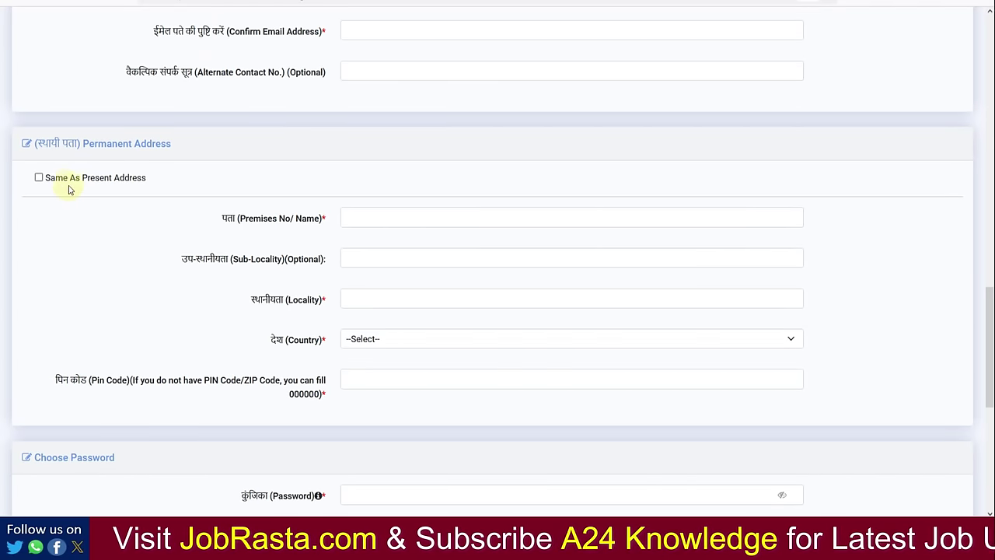
click(39, 178)
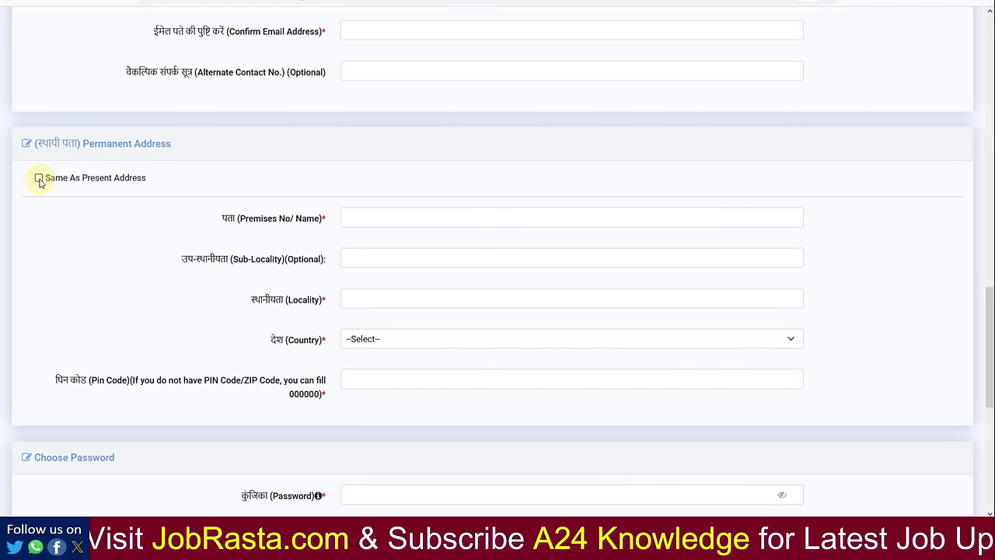
scroll(382, 312, down, 4)
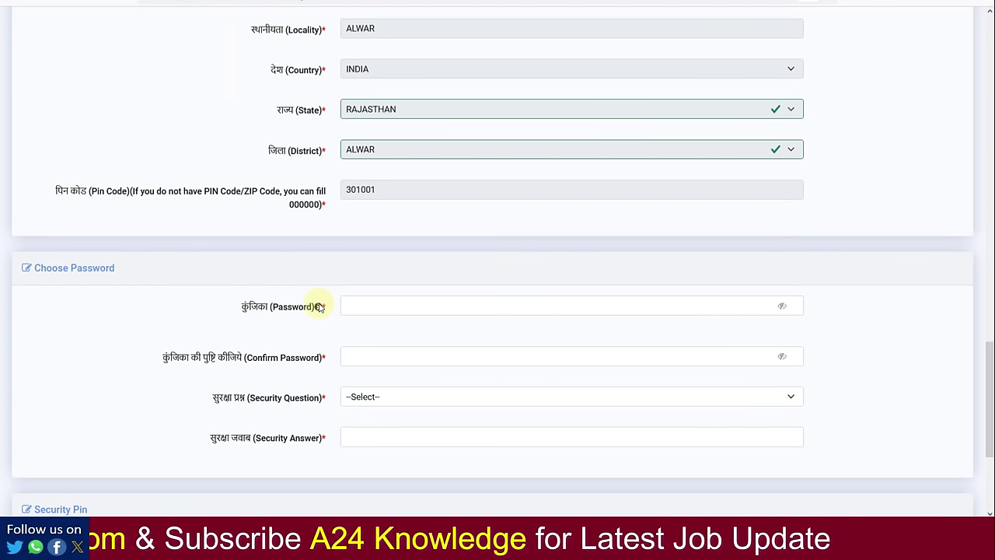
mouse_move(340, 304)
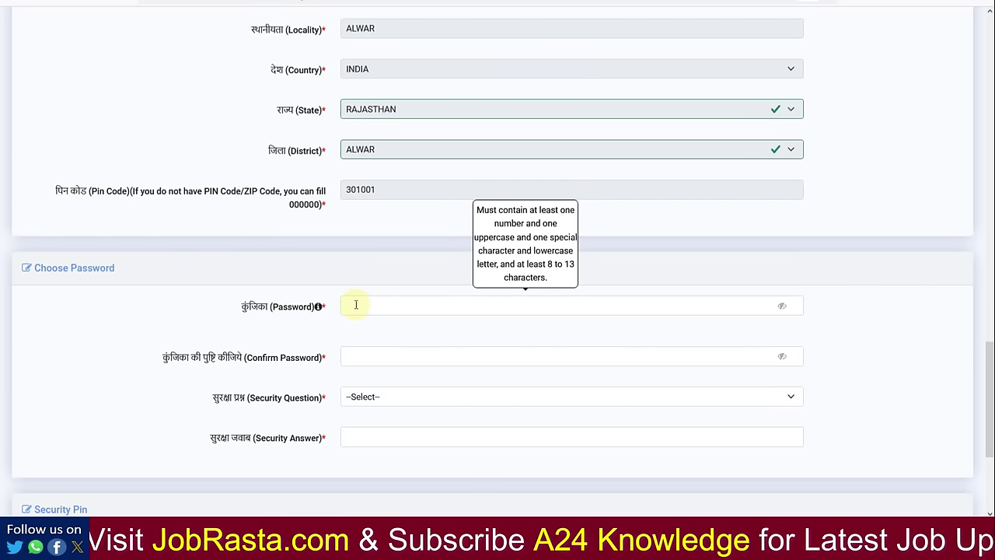
scroll(358, 299, up, 6)
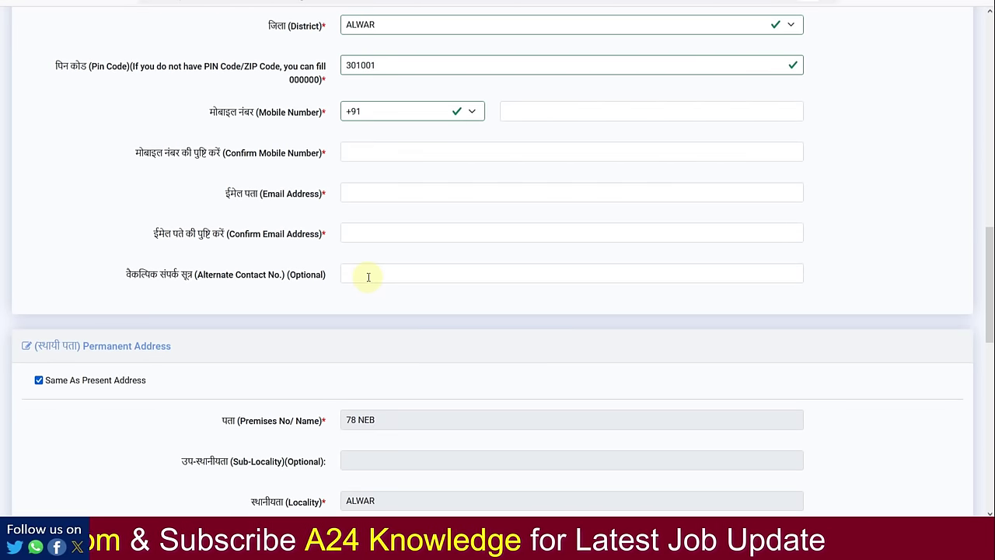
scroll(371, 276, up, 1)
Start typing the candidate's e-mail address, zooming the page in to read it.
click(374, 265)
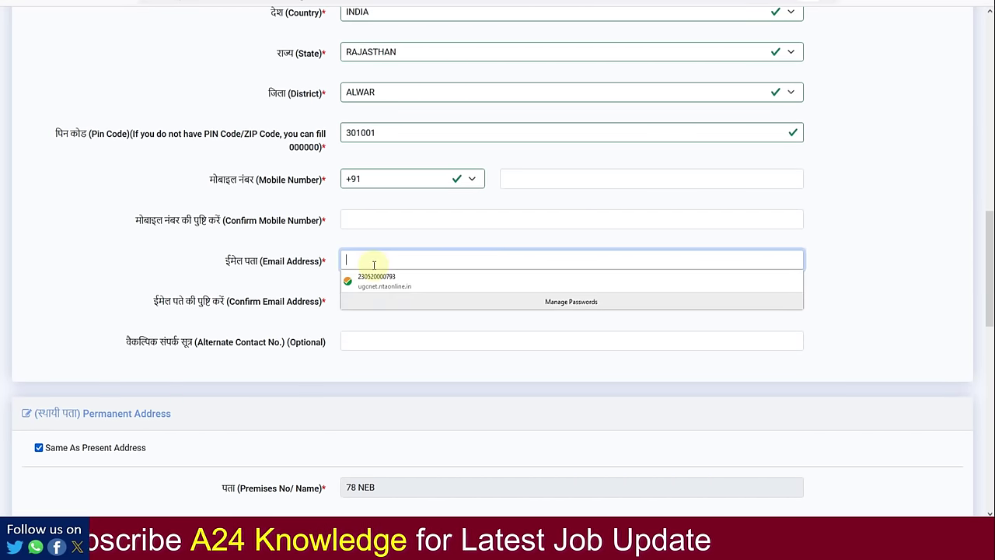
text(As)
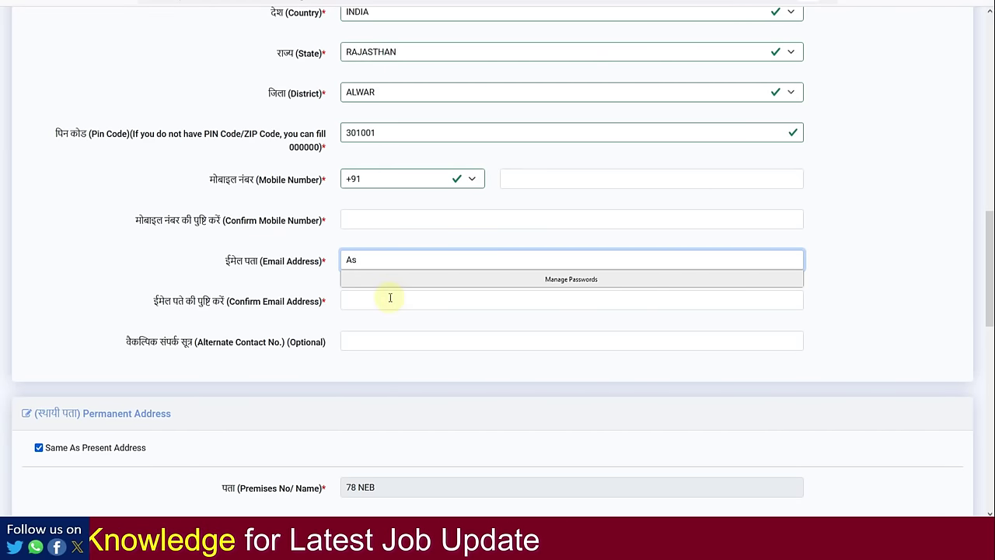
scroll(388, 295, up, 3)
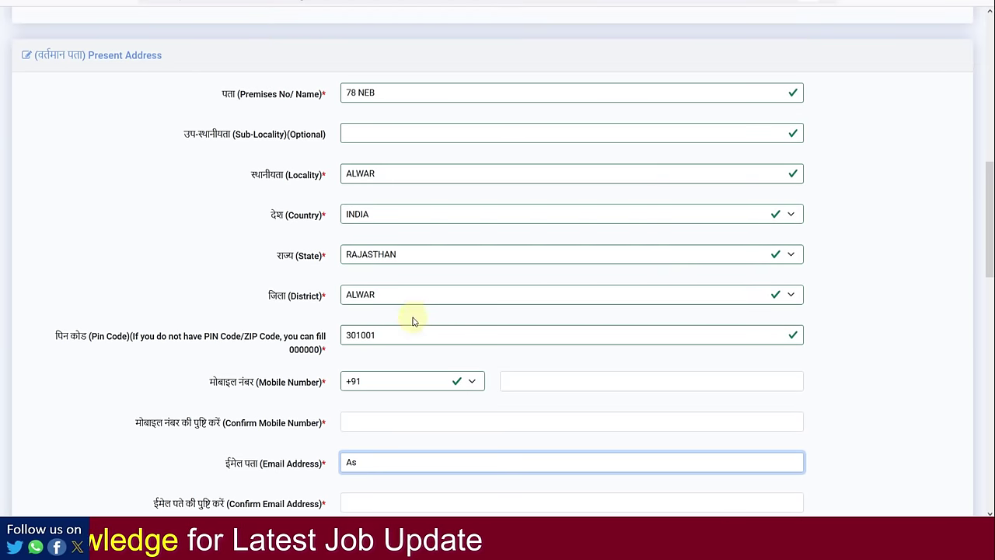
key(ctrl+plus)
key(ctrl+plus)
key(ctrl+plus)
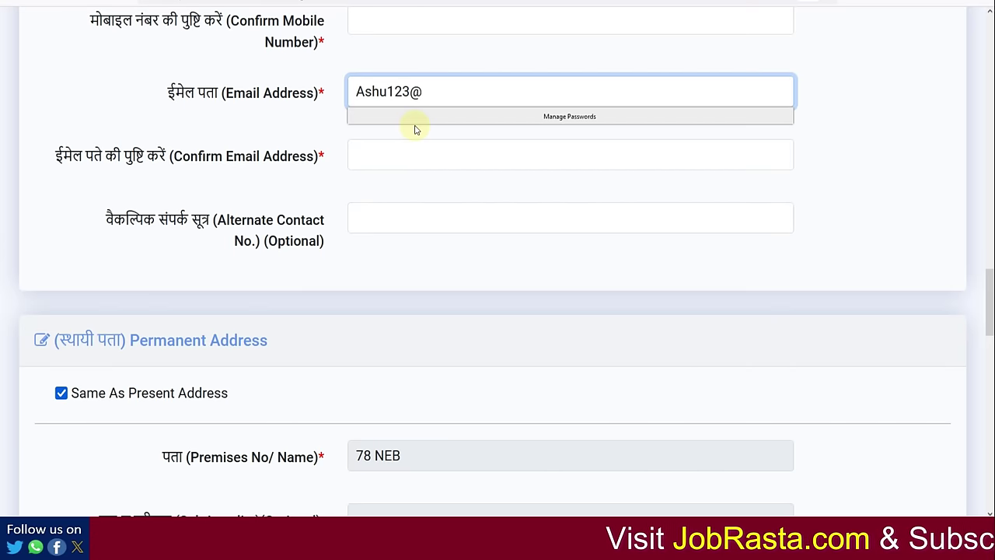
scroll(462, 238, down, 10)
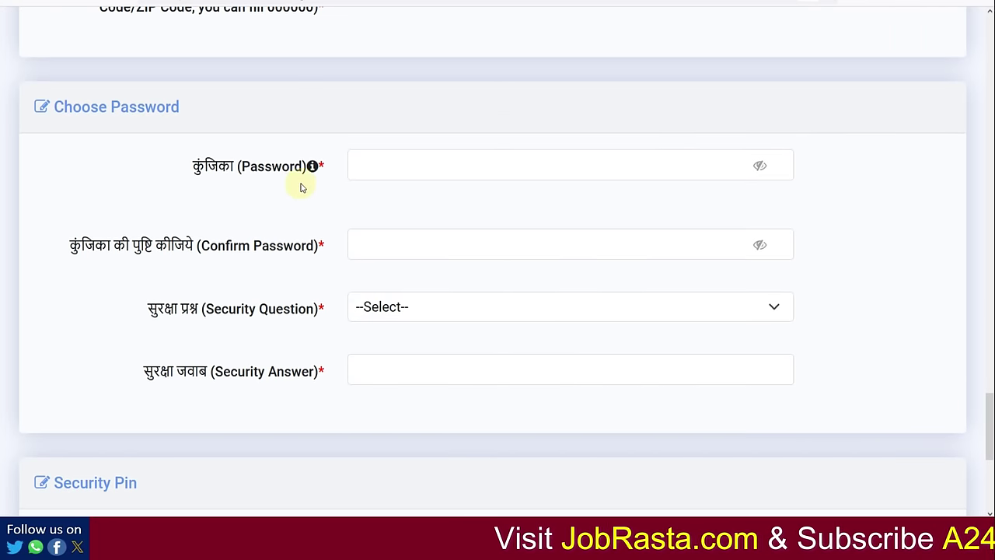
Choose 'WHAT IS THE NAME OF YOUR FIRST SCHOOL?' as the security question.
click(396, 310)
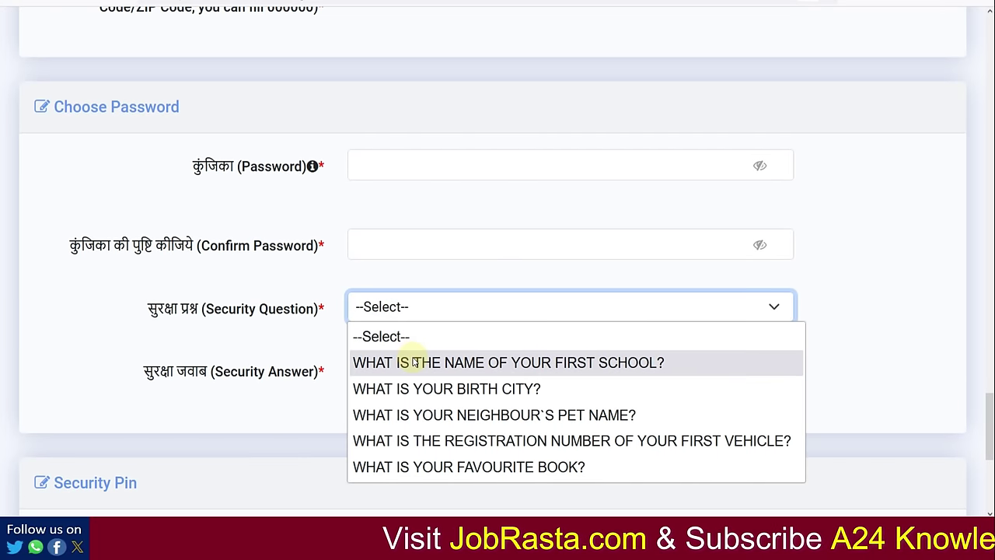
click(412, 362)
scroll(411, 356, down, 1)
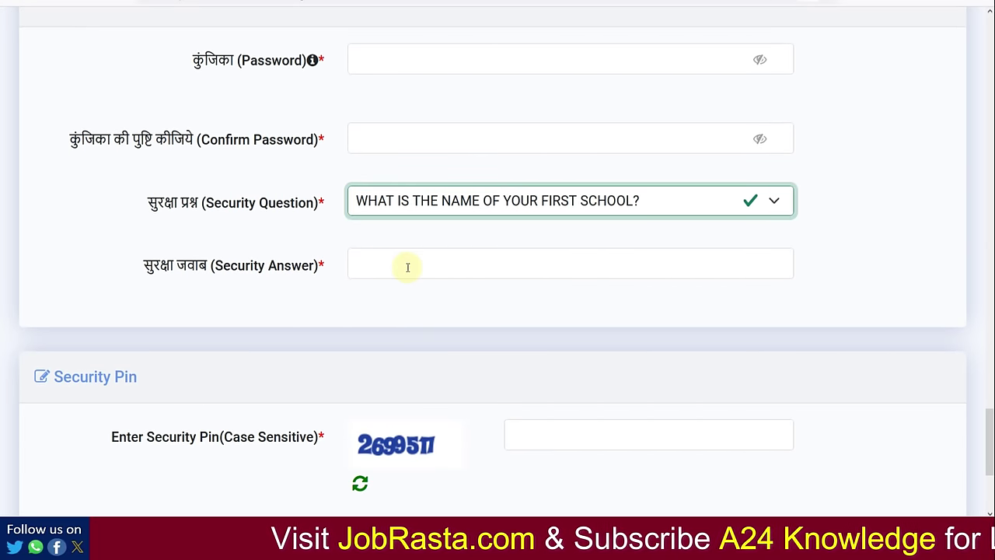
scroll(407, 267, down, 2)
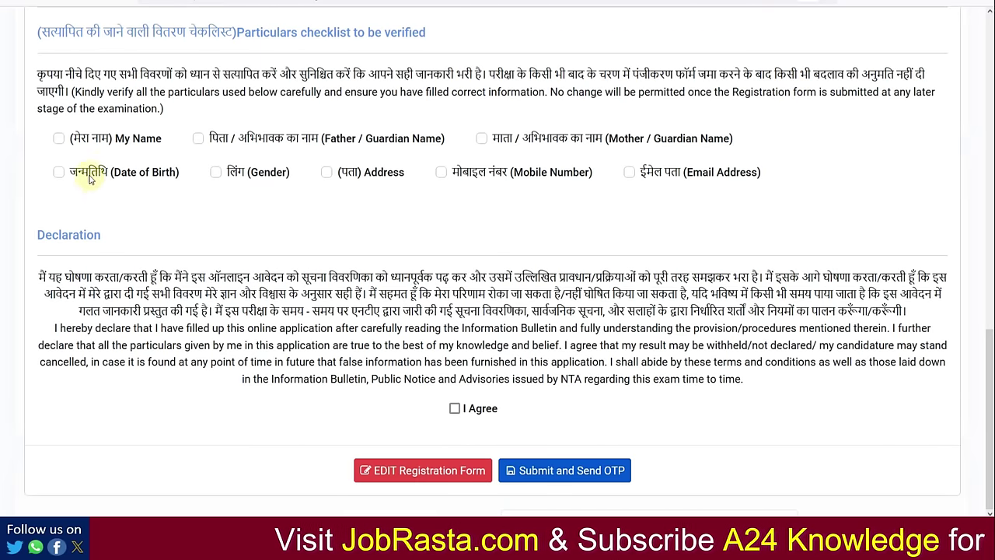
Tick all eight particulars checkboxes and 'I Agree', then submit and send the OTP.
click(58, 138)
click(58, 171)
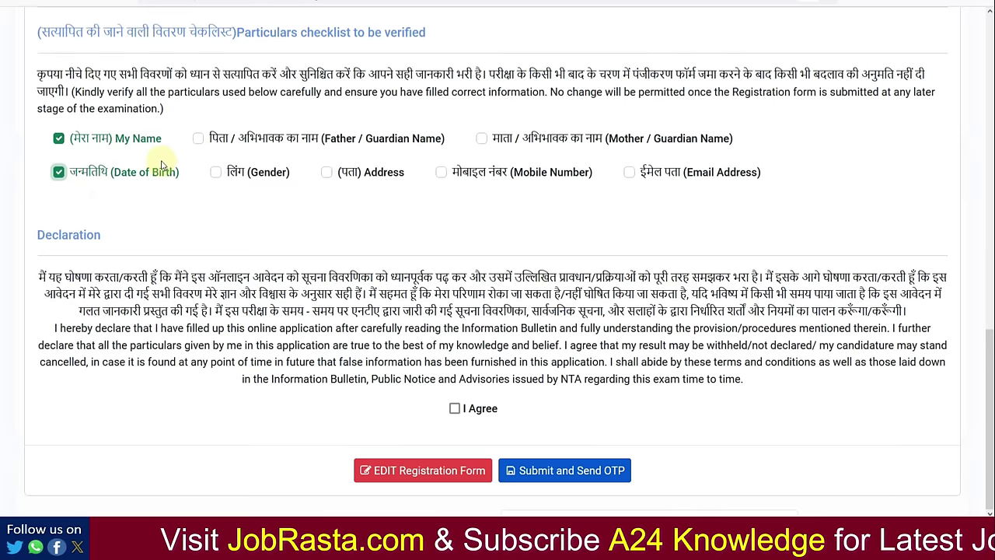
click(198, 139)
click(215, 172)
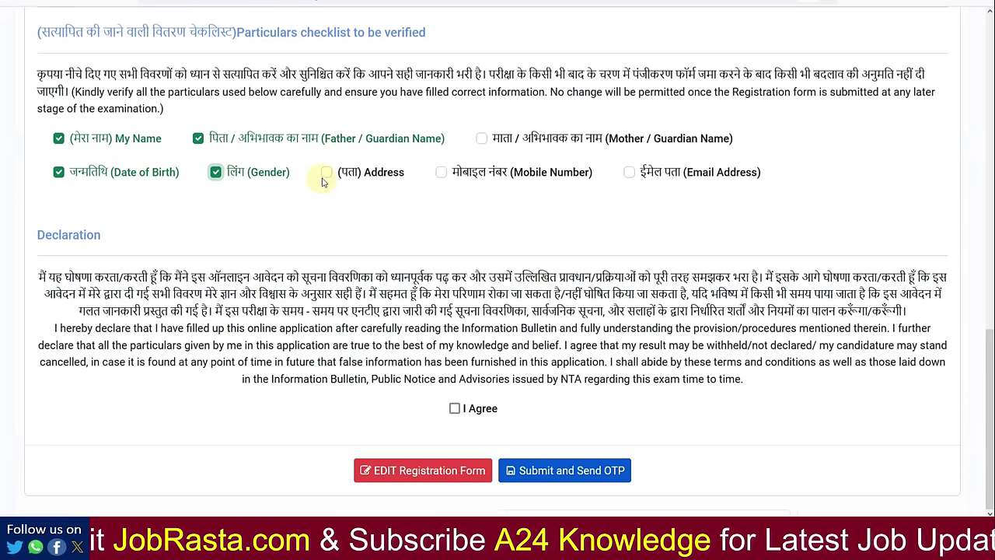
click(327, 172)
click(441, 173)
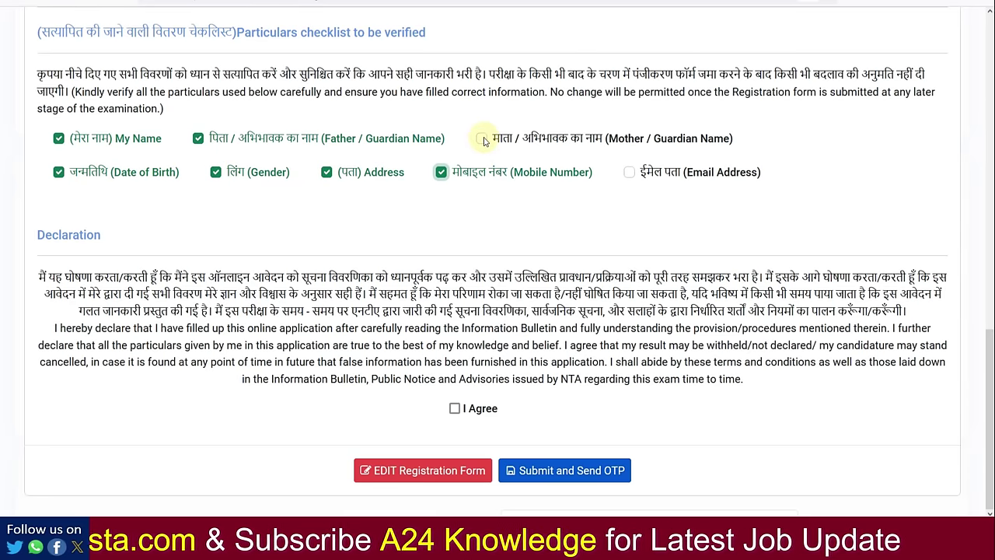
click(482, 139)
click(629, 172)
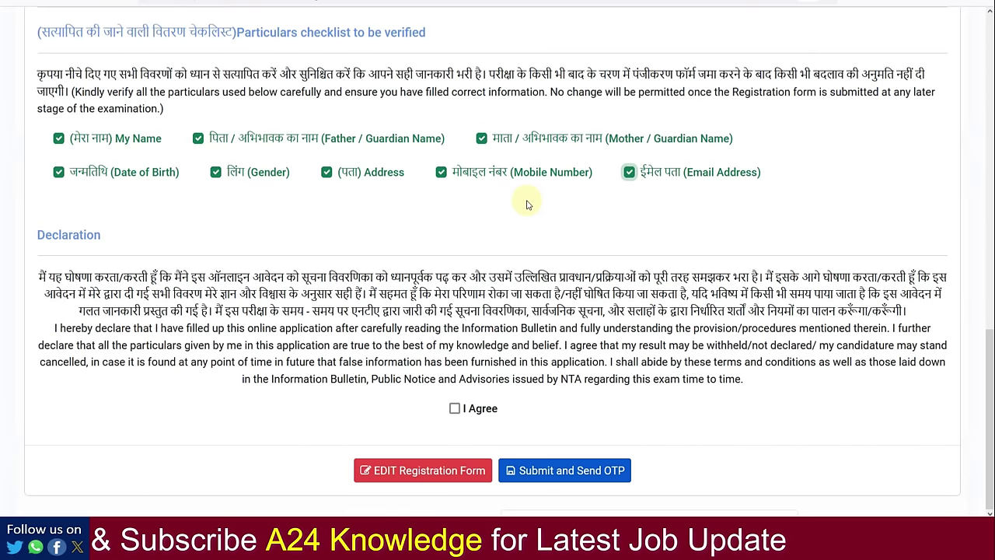
click(455, 409)
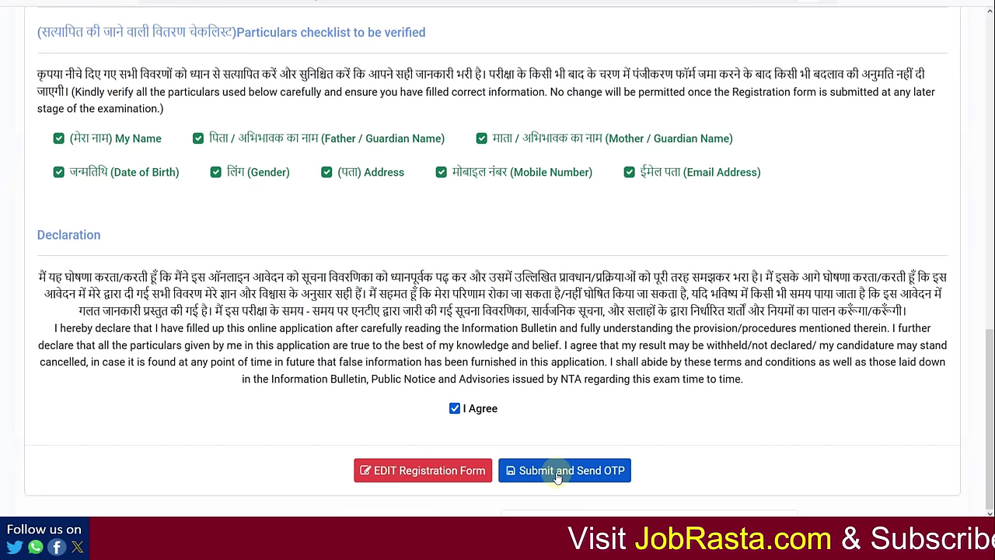
click(557, 471)
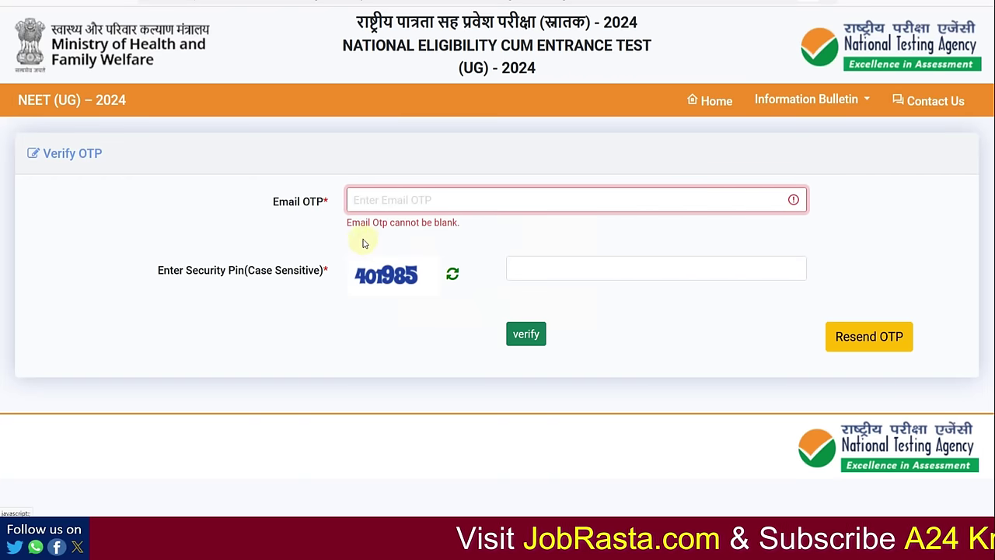
Enter the email OTP to verify the account.
click(373, 204)
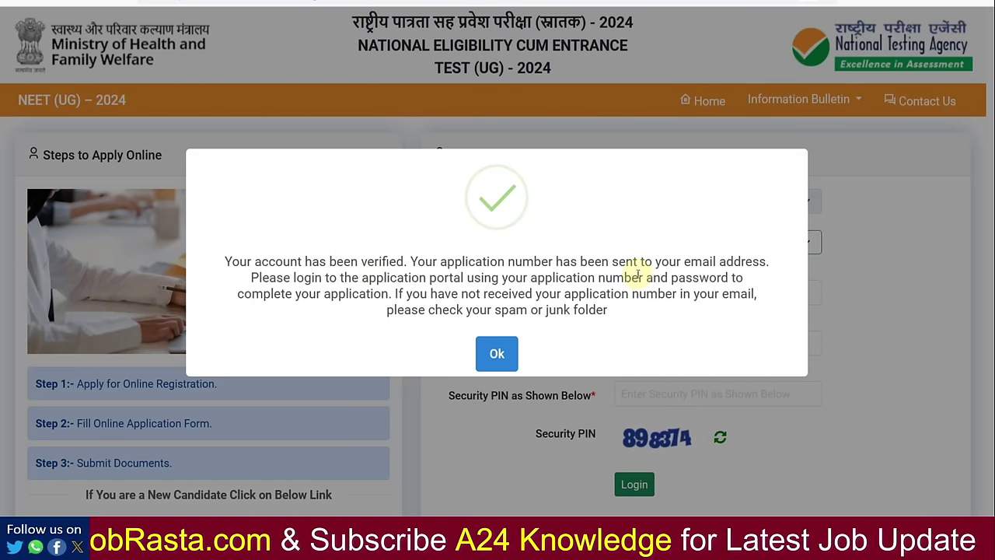
Dismiss the account-verified message and review the Registration Status page.
click(507, 355)
scroll(681, 348, down, 2)
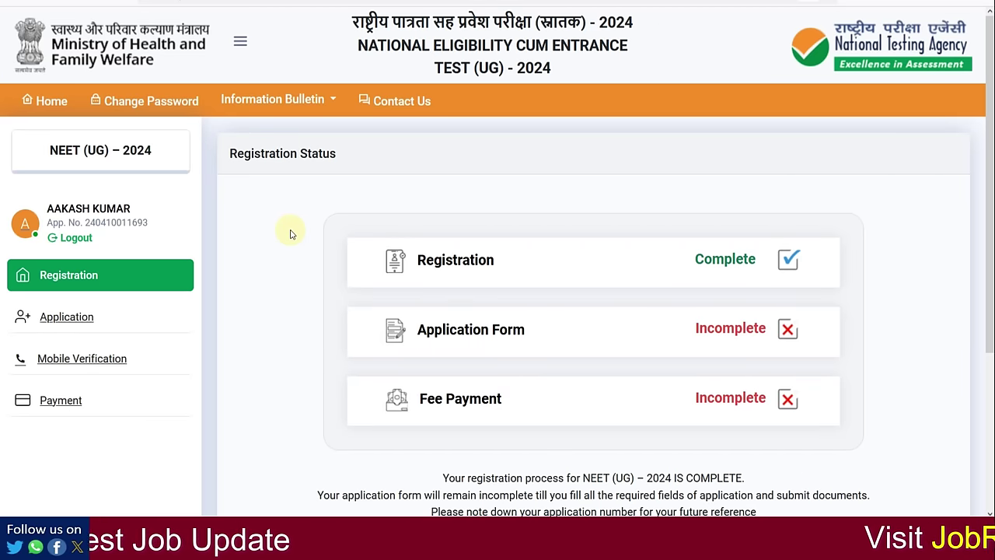
scroll(290, 233, down, 2)
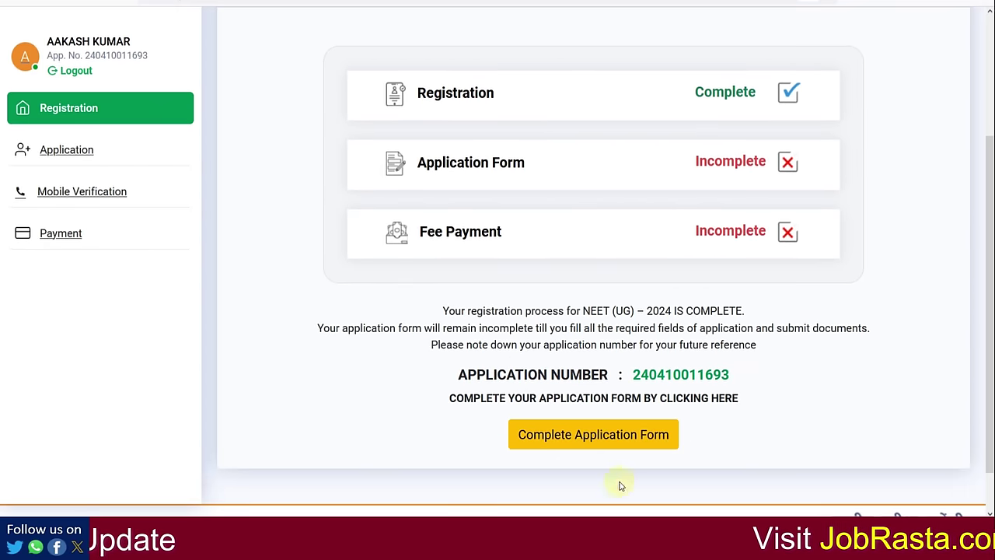
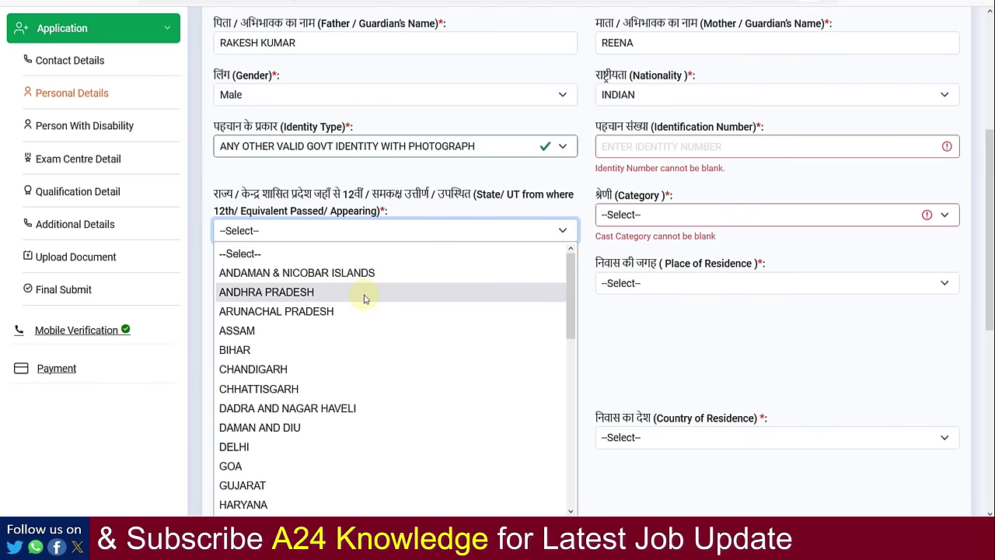
Choose RAJASTHAN as the 12th-study state, set category to SC, and answer No to diabetic.
scroll(364, 295, down, 6)
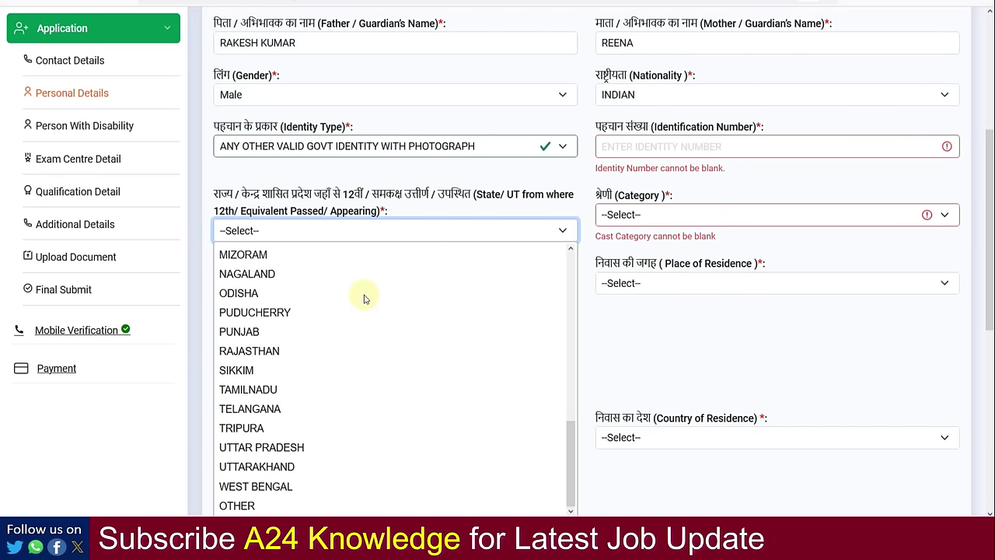
click(260, 351)
click(600, 221)
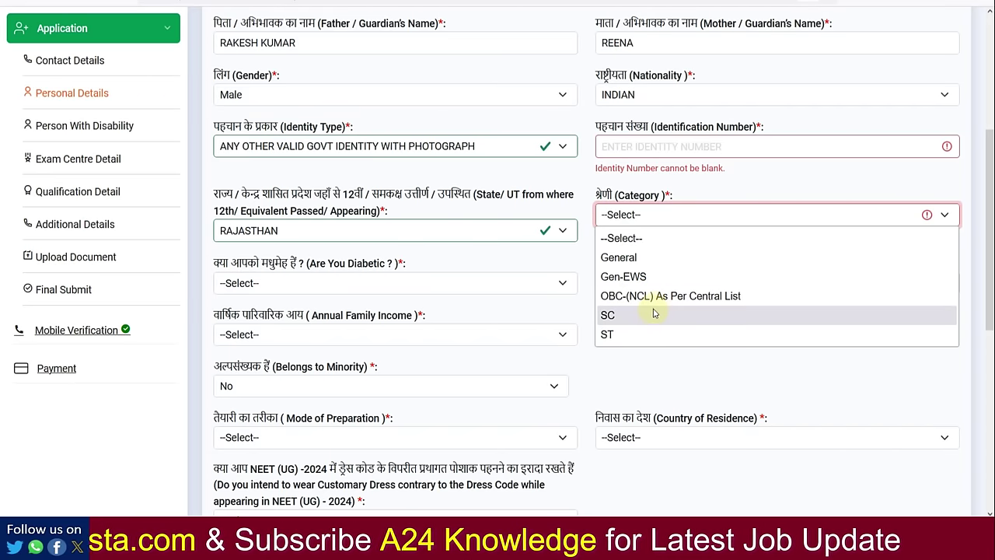
click(656, 314)
click(373, 288)
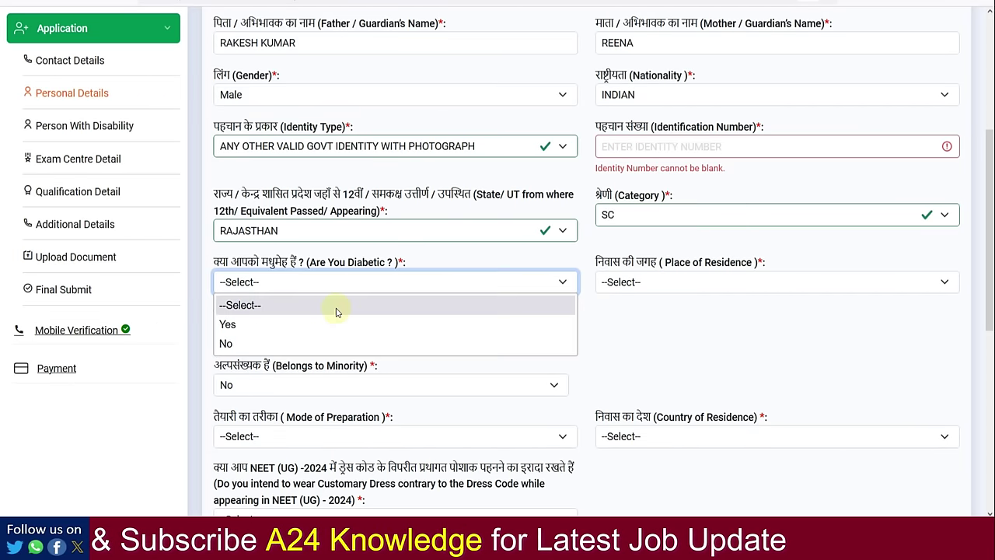
click(284, 342)
scroll(615, 297, down, 1)
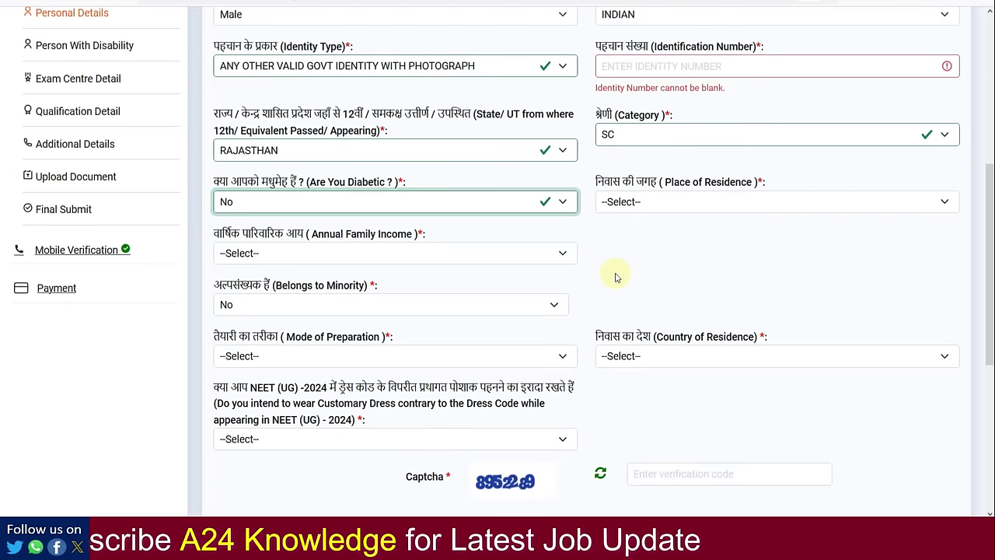
click(626, 204)
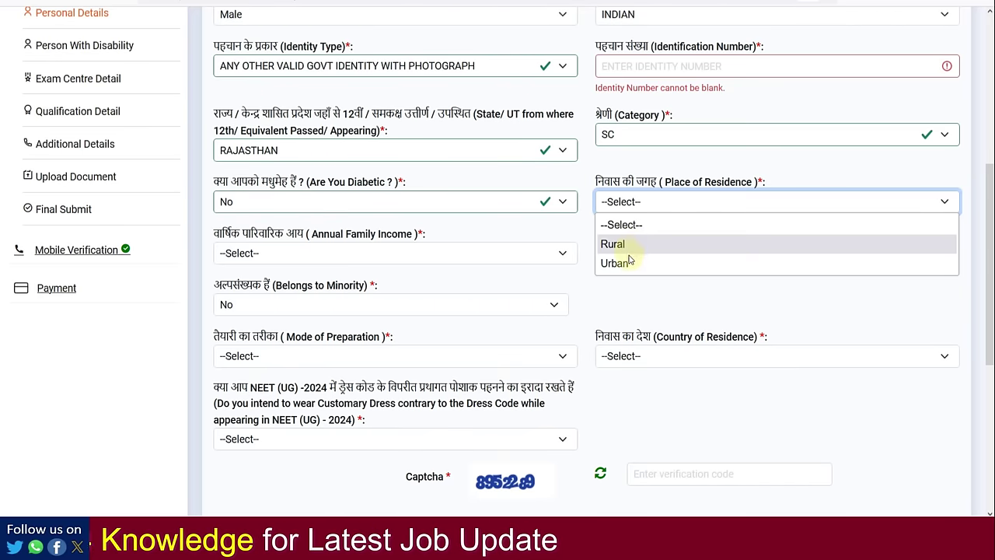
click(629, 262)
scroll(460, 218, down, 1)
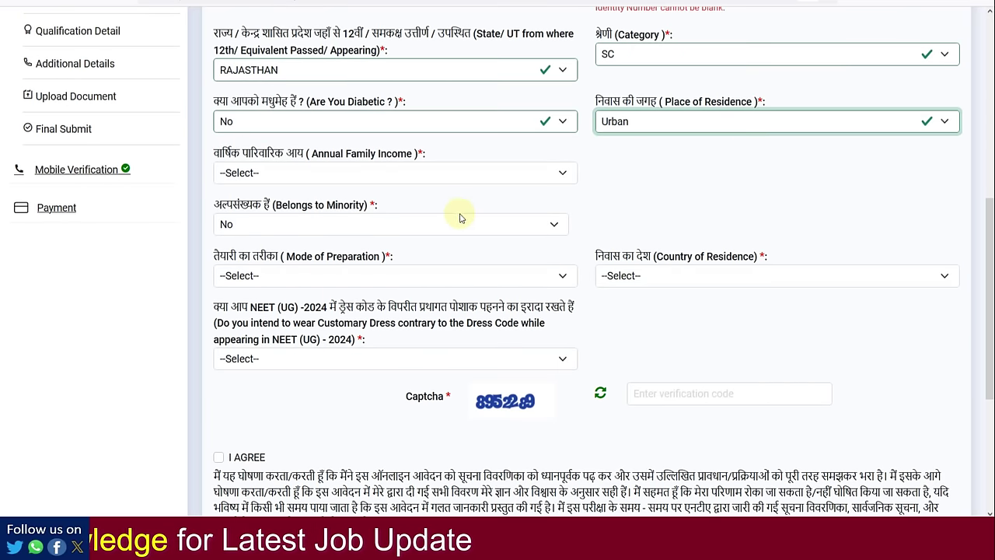
click(379, 180)
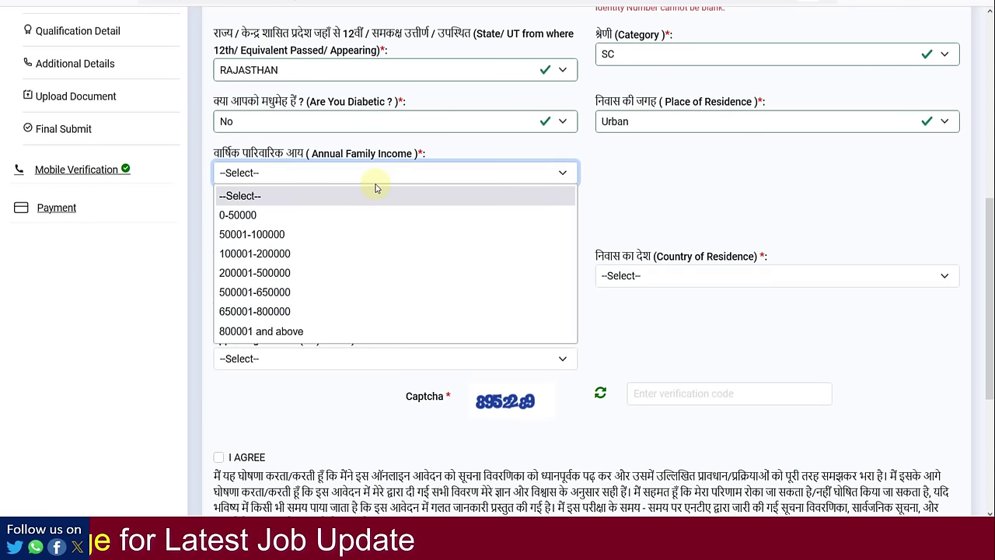
click(339, 272)
Answer No to the minority question and choose Self-Study as the mode of preparation.
click(299, 225)
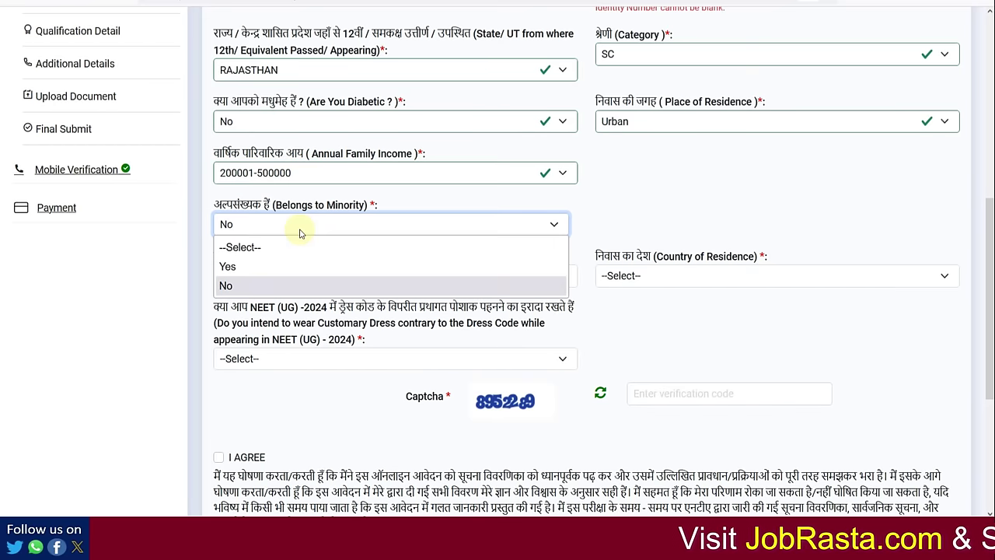
click(299, 265)
click(607, 224)
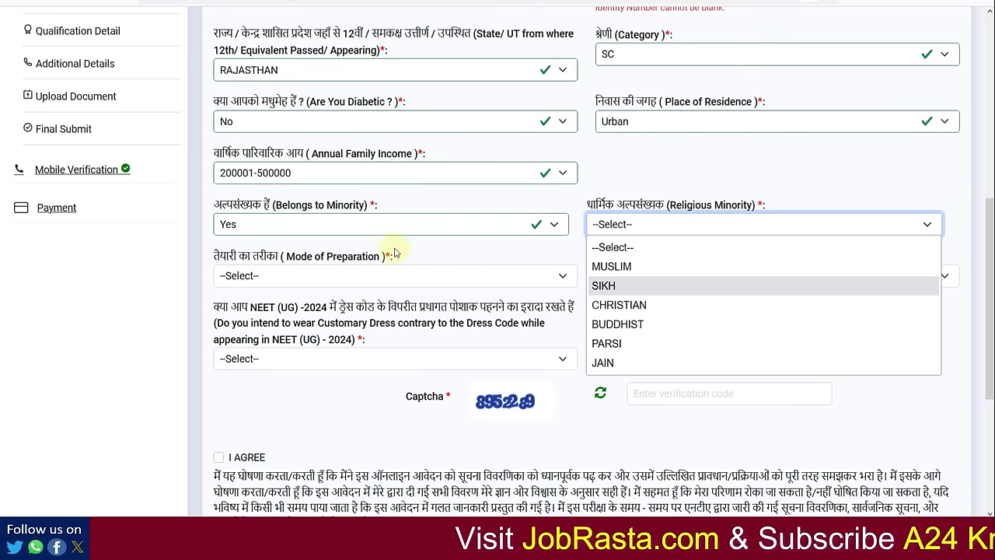
click(291, 225)
click(271, 283)
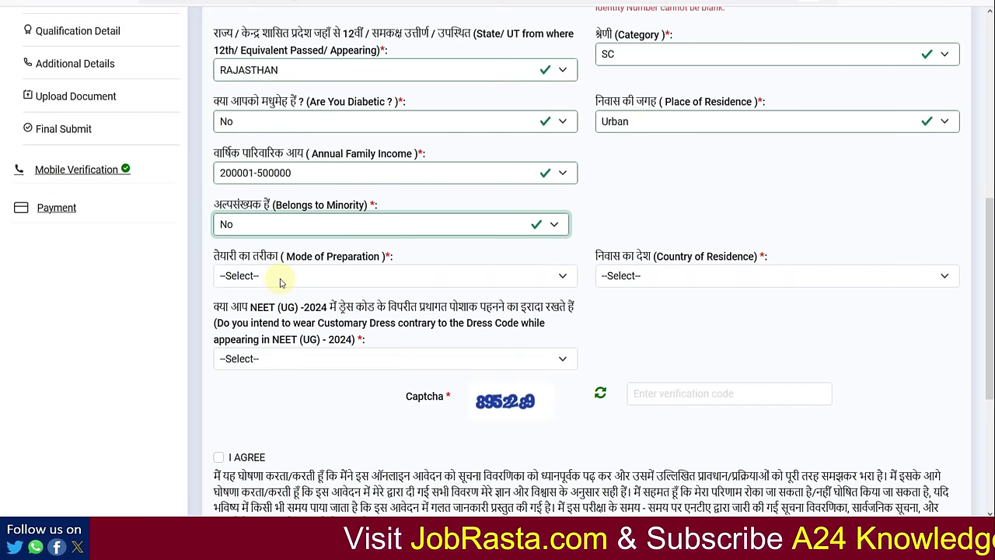
click(281, 277)
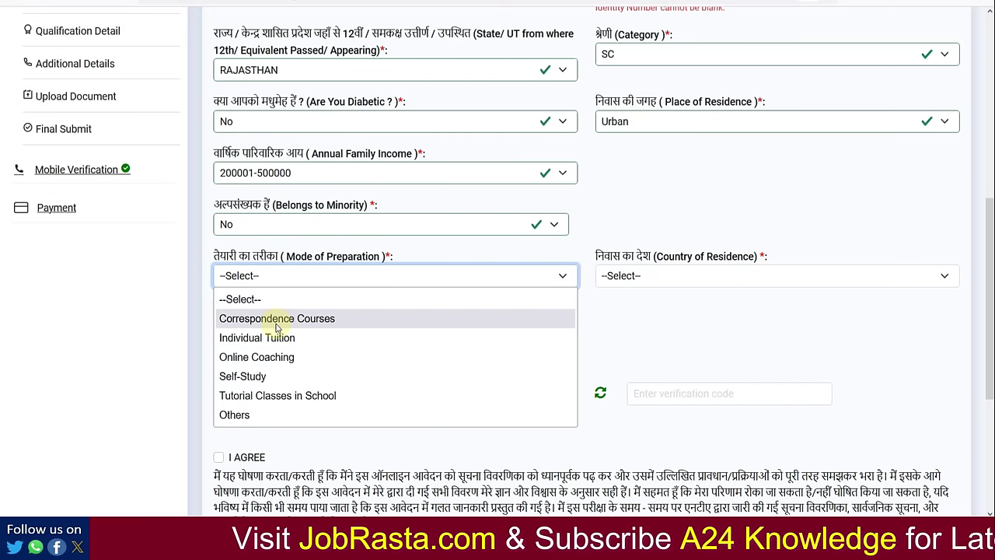
click(273, 376)
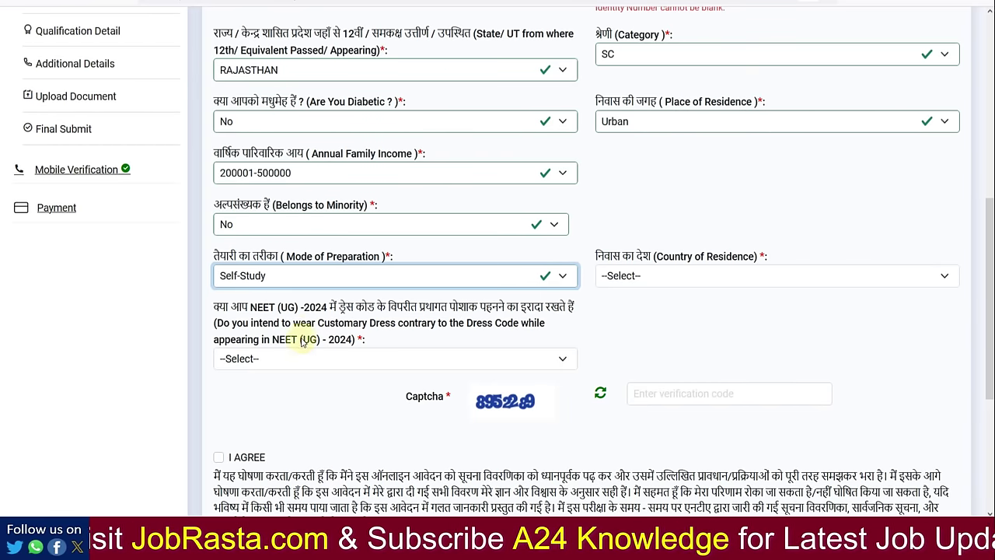
Search 'india' and set the country of residence to INDIA.
click(645, 280)
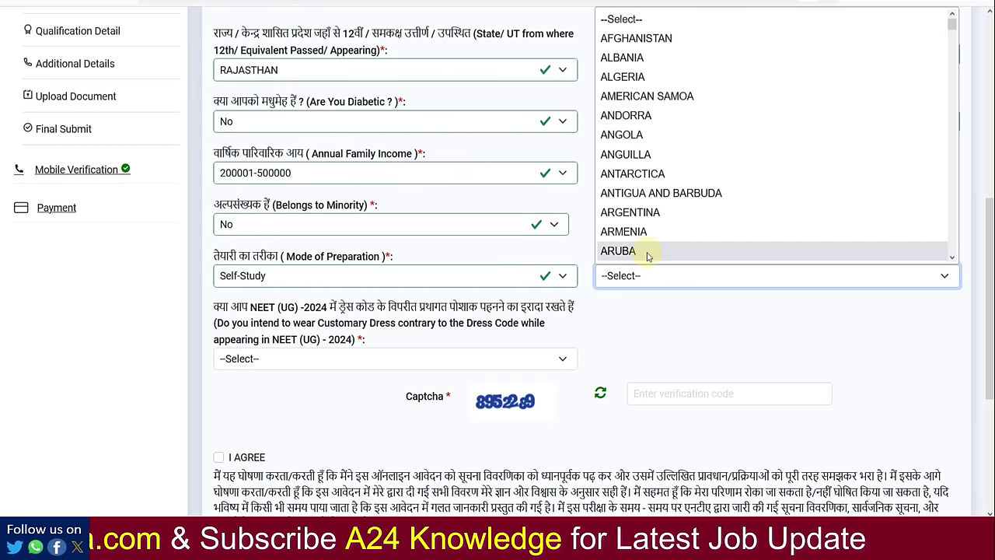
text(india)
click(647, 251)
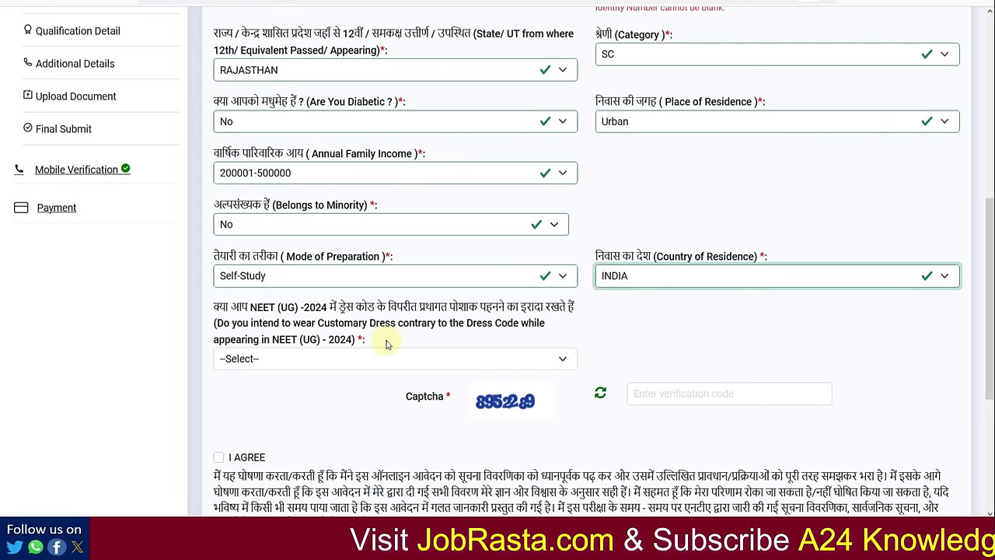
Answer Yes to the customary dress question, start the verification code, and accept the declaration.
scroll(387, 345, down, 2)
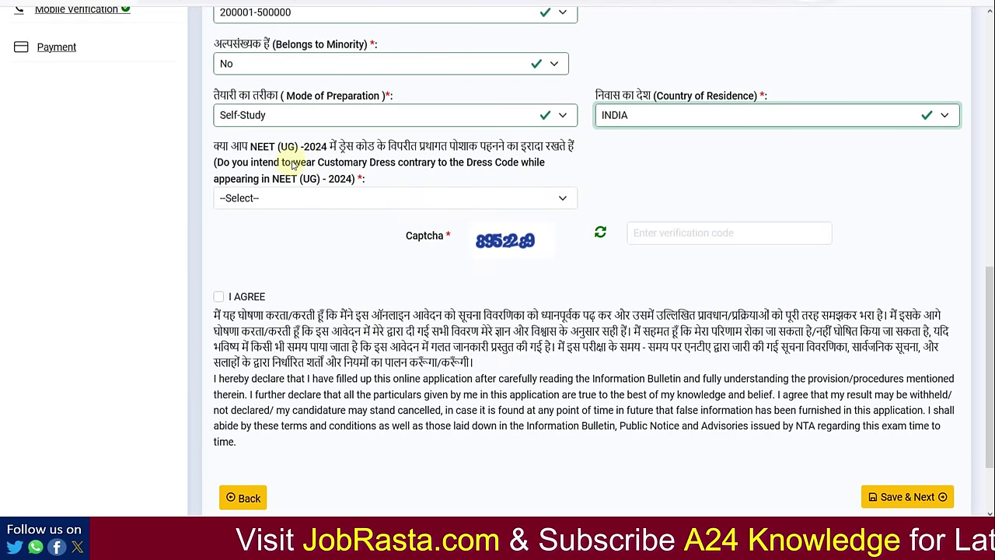
click(328, 196)
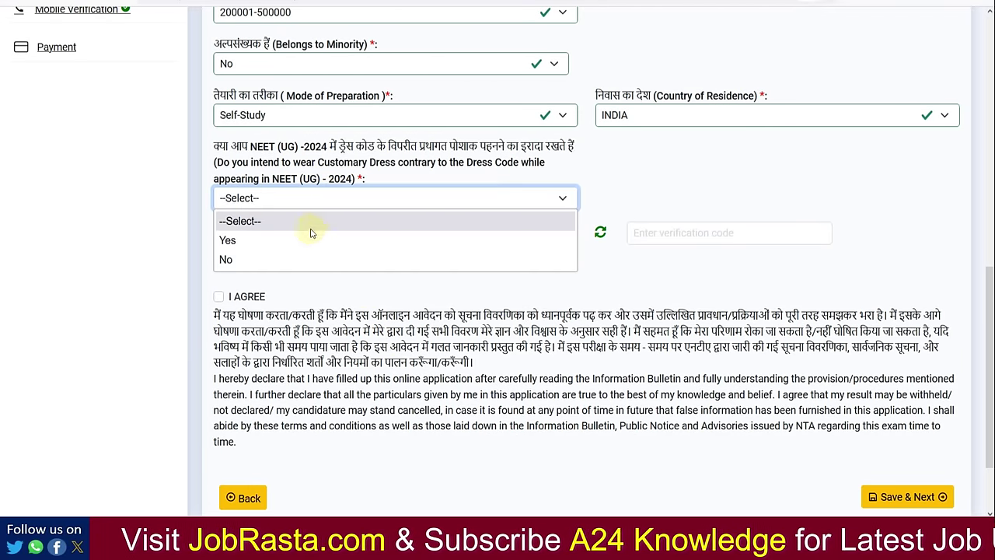
click(313, 238)
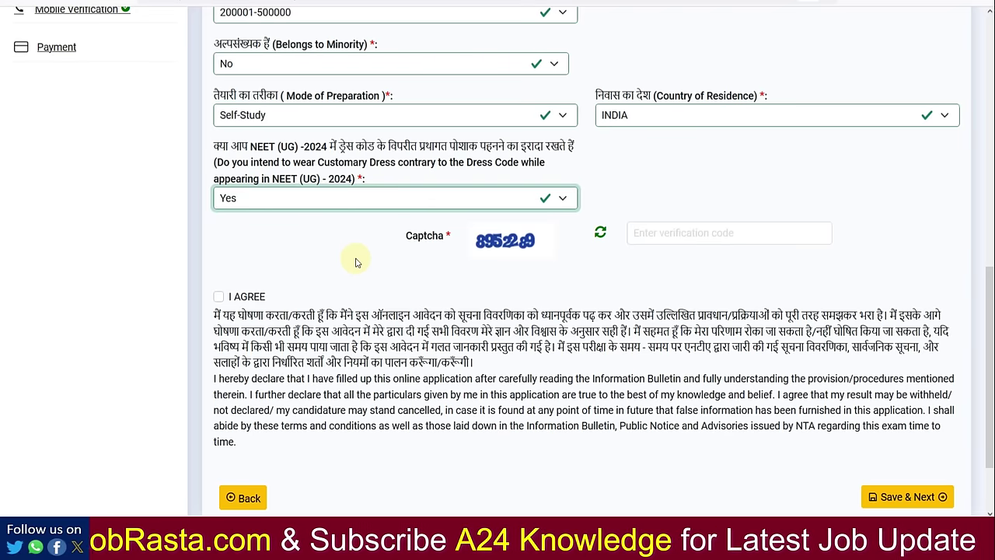
click(644, 238)
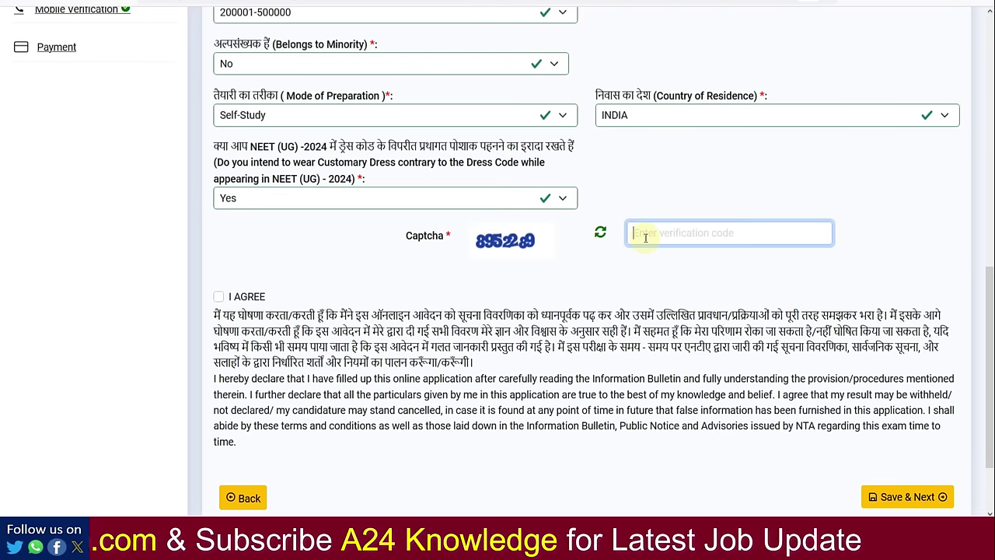
click(221, 297)
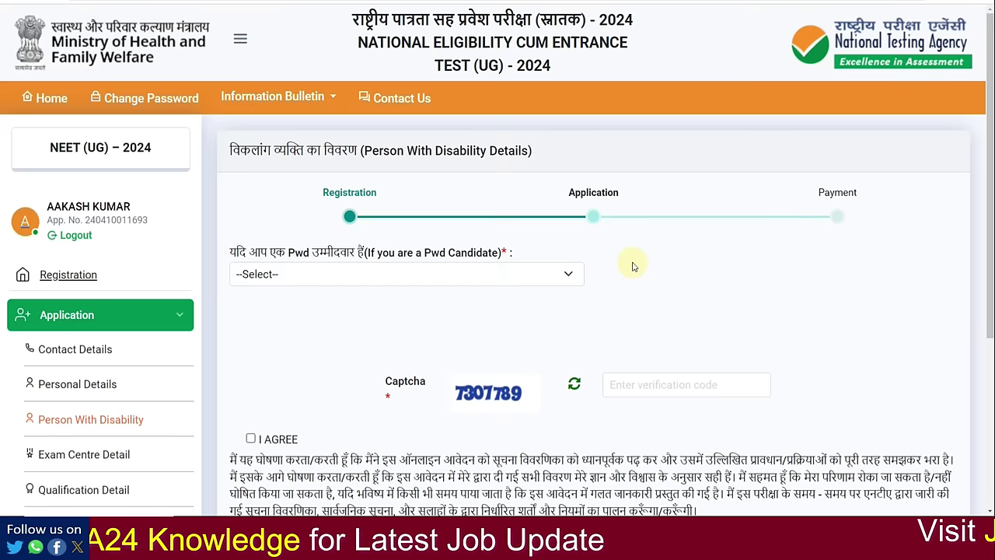
scroll(633, 267, down, 2)
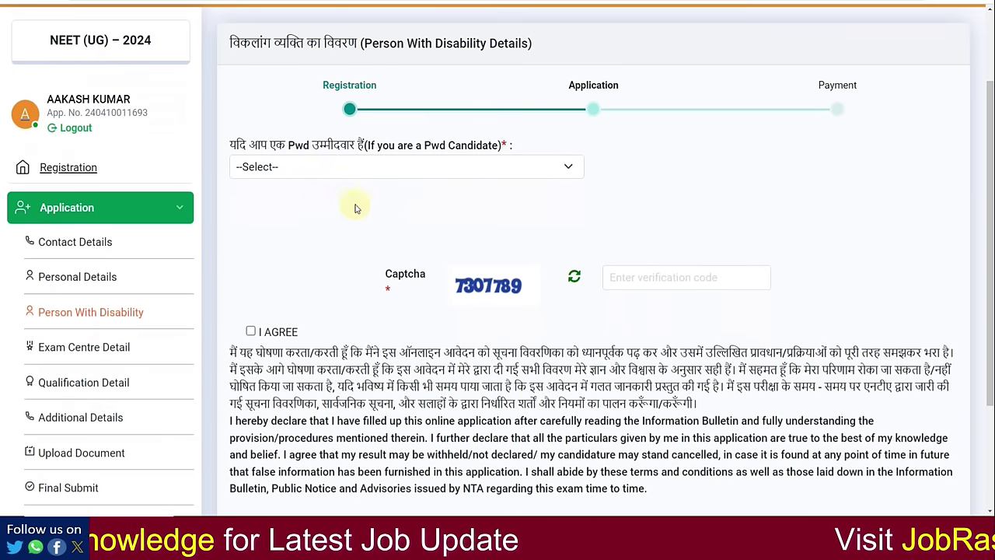
Answer Yes to PwD candidate and look through the disability type and percentage fields.
click(334, 170)
click(308, 198)
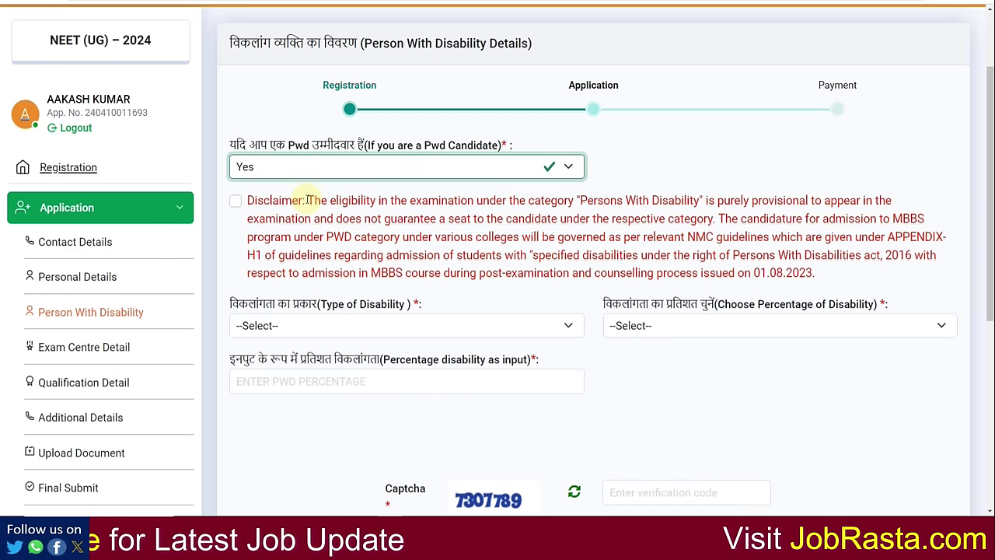
scroll(309, 200, down, 1)
click(379, 225)
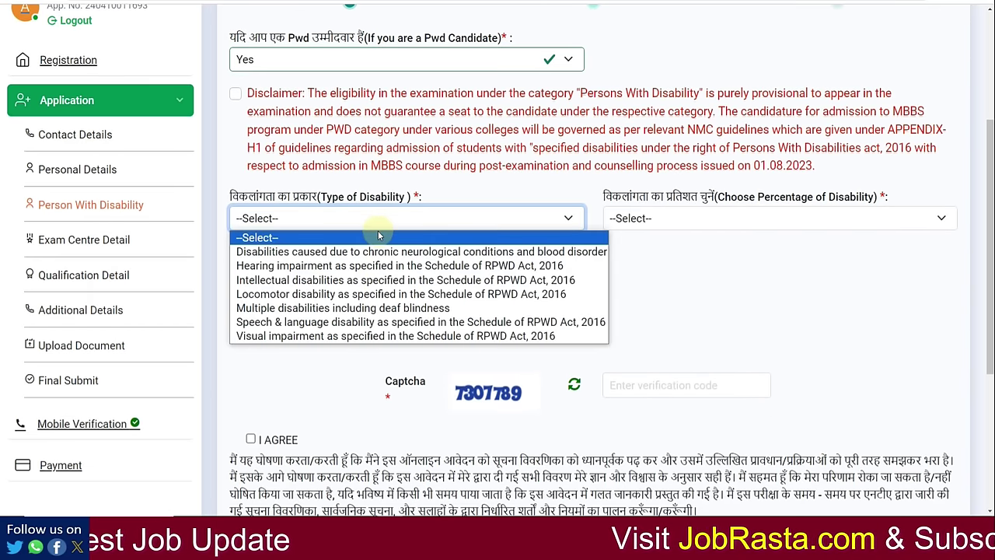
click(670, 224)
click(668, 222)
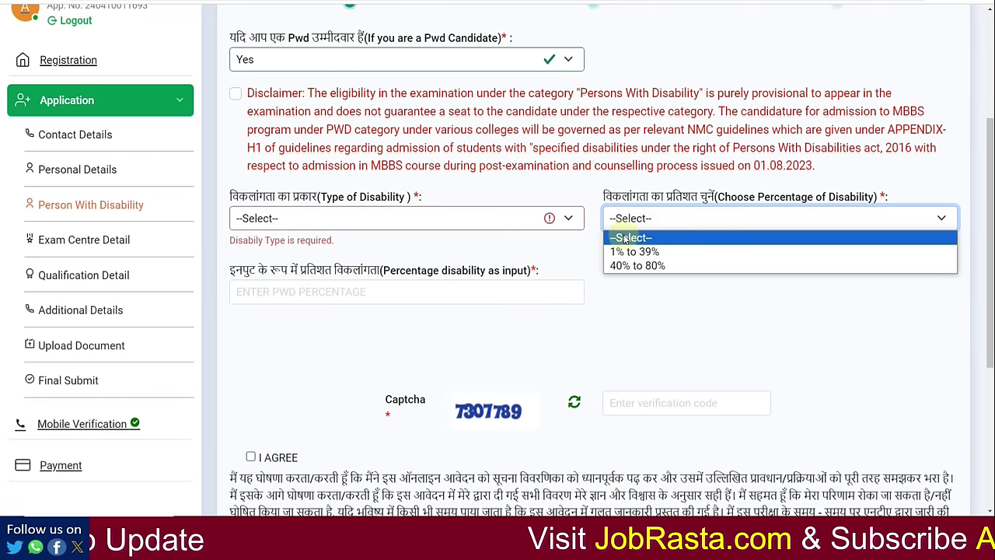
click(441, 316)
click(389, 301)
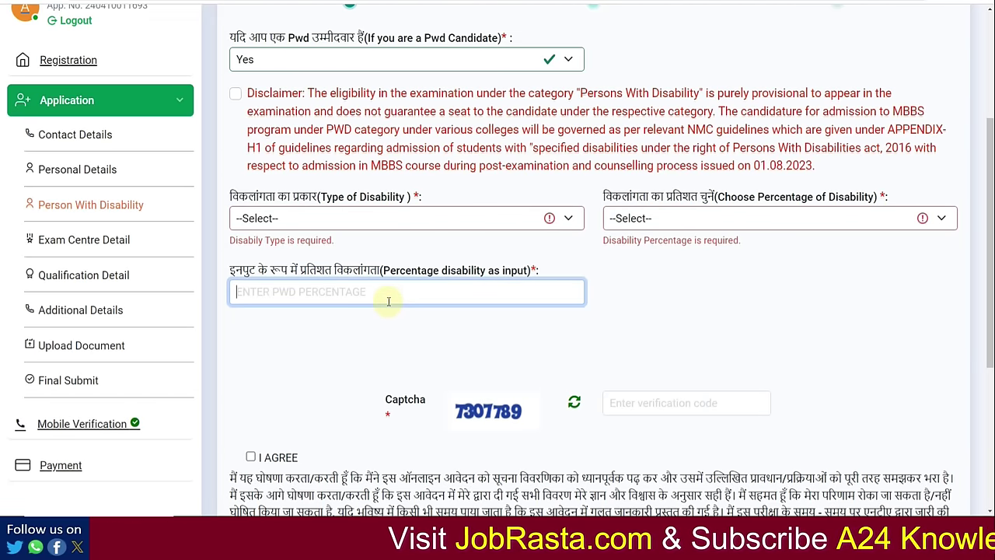
scroll(620, 357, down, 1)
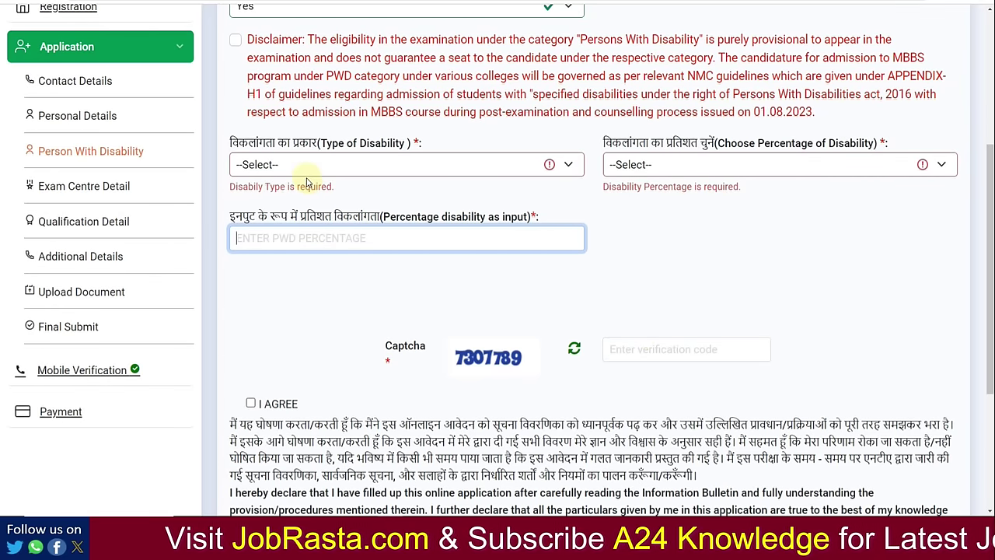
scroll(307, 181, up, 1)
Change the PwD candidate answer to No, accept the declaration, and start the verification code.
click(260, 60)
click(260, 94)
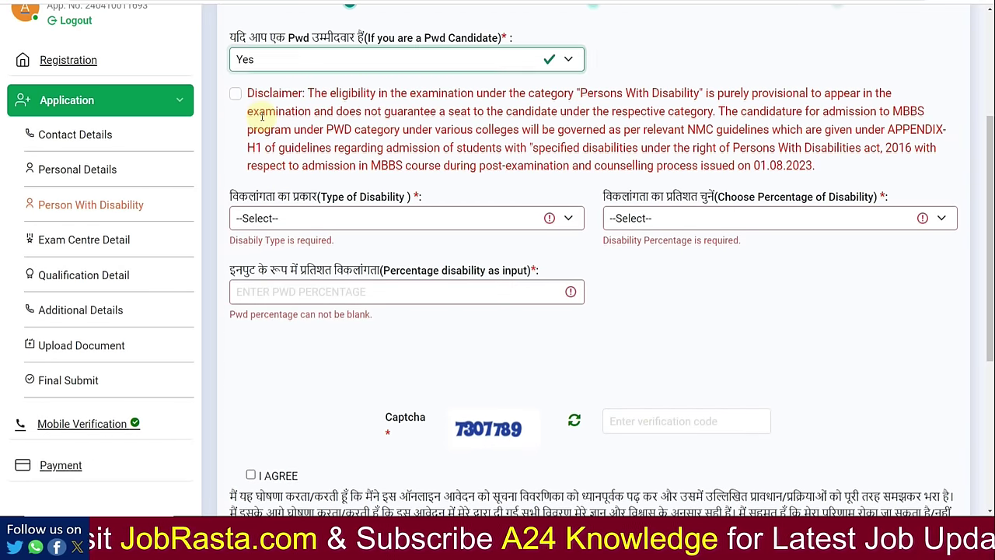
click(272, 56)
click(263, 105)
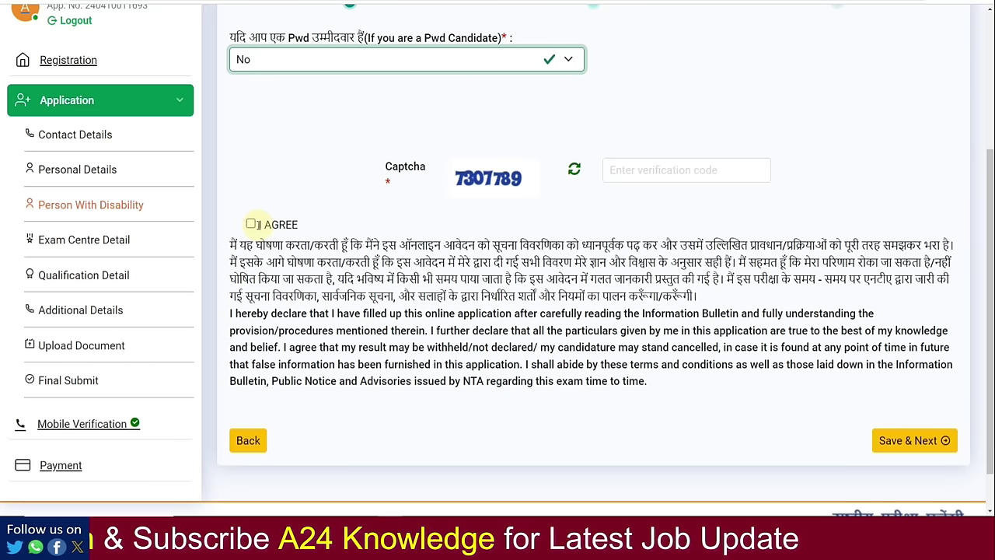
click(251, 224)
click(683, 163)
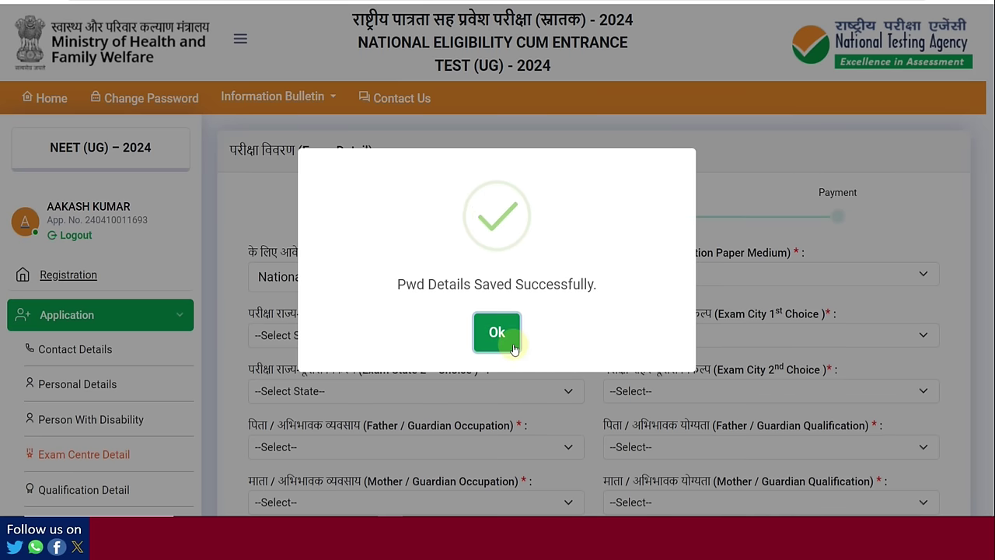
Dismiss the saved confirmation and choose English as the question paper medium.
click(507, 339)
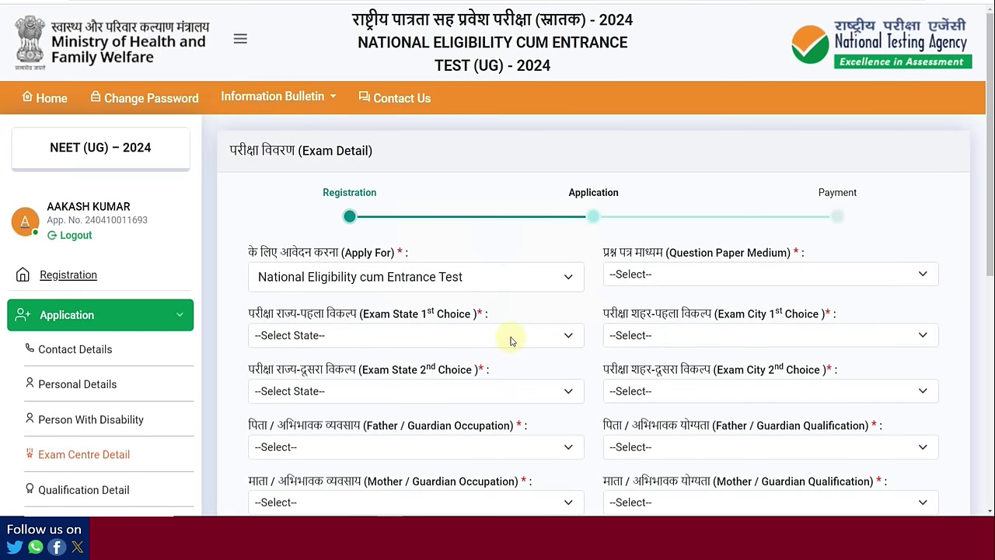
scroll(477, 283, down, 1)
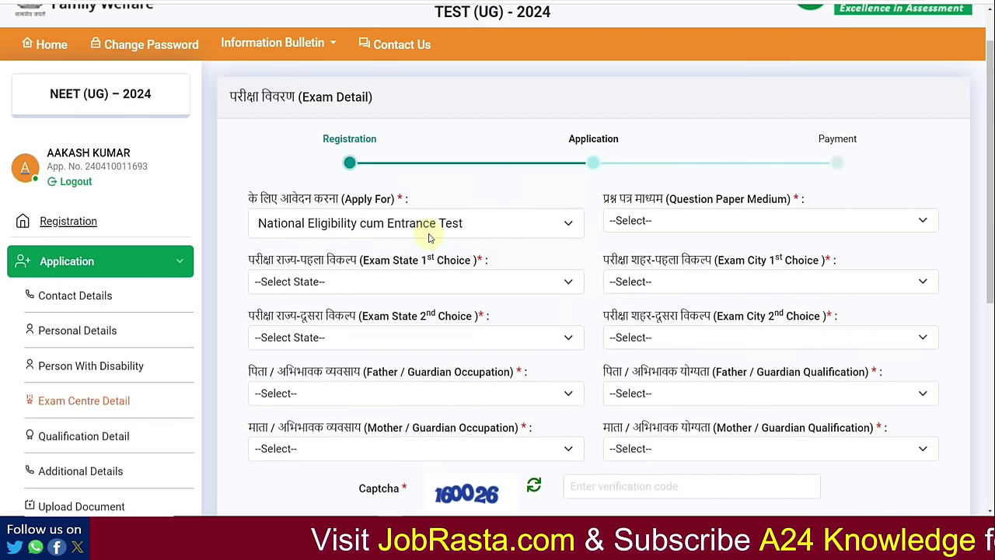
click(700, 221)
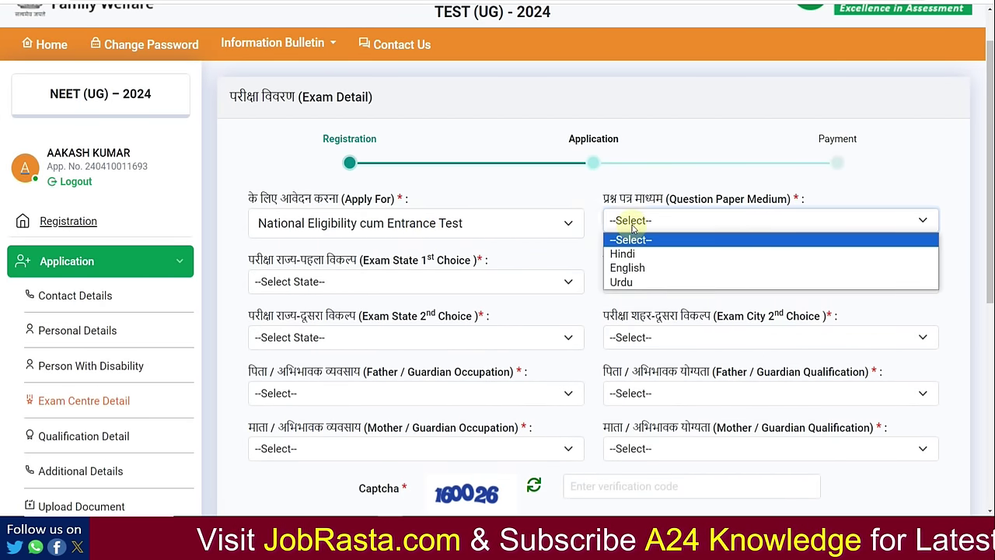
click(630, 267)
Pick exam city choices RAJASTHAN/Alwar first and RAJASTHAN/Dausa second.
scroll(490, 269, down, 1)
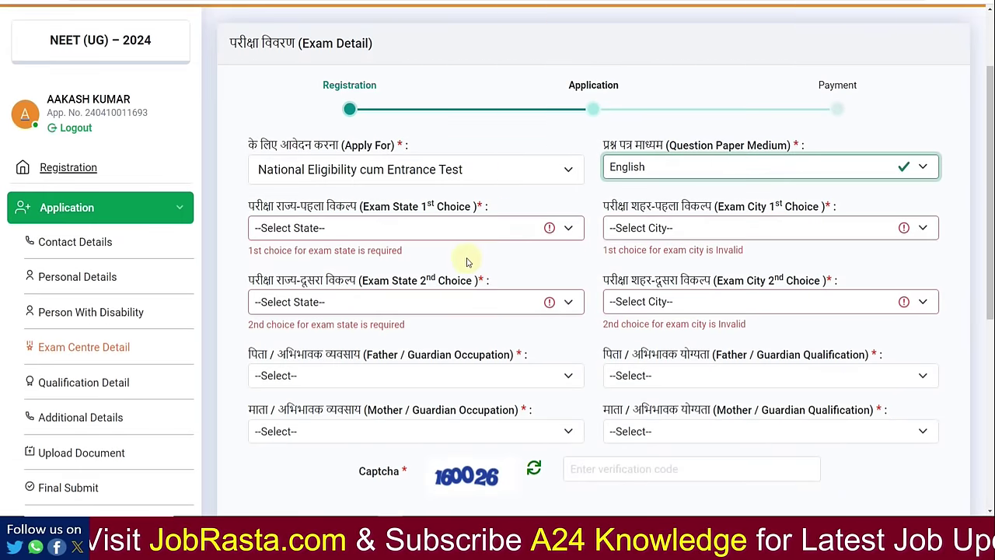
click(428, 228)
click(396, 259)
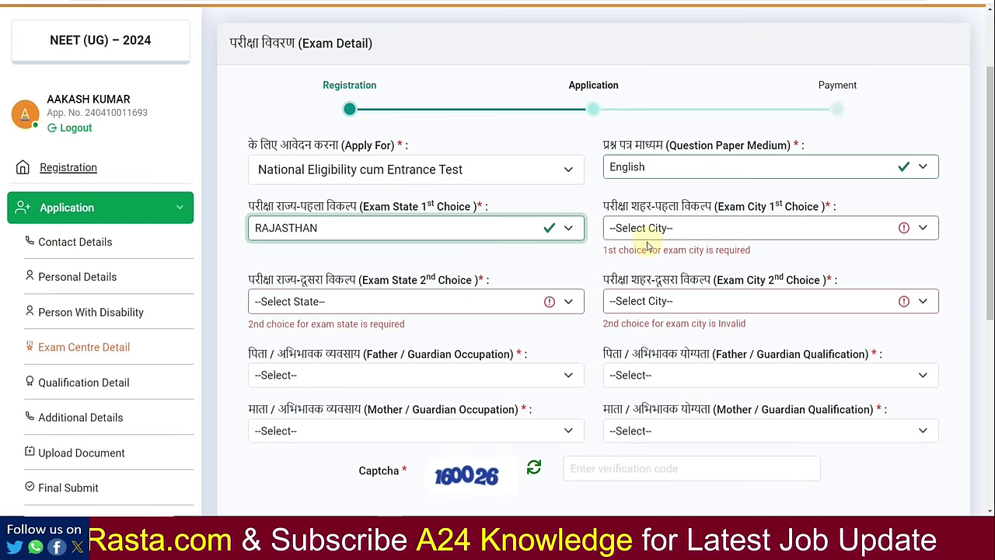
click(646, 228)
click(646, 275)
click(388, 283)
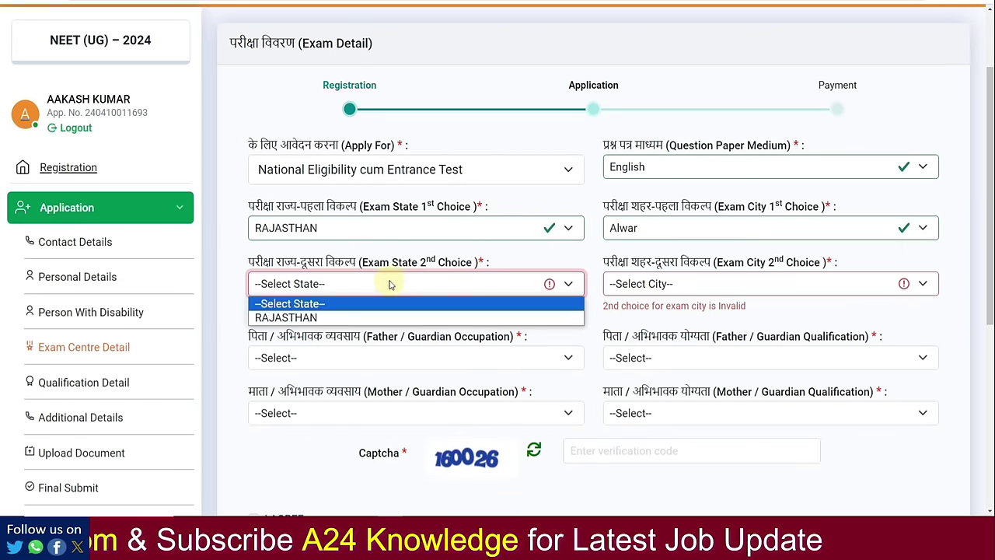
click(361, 314)
click(619, 284)
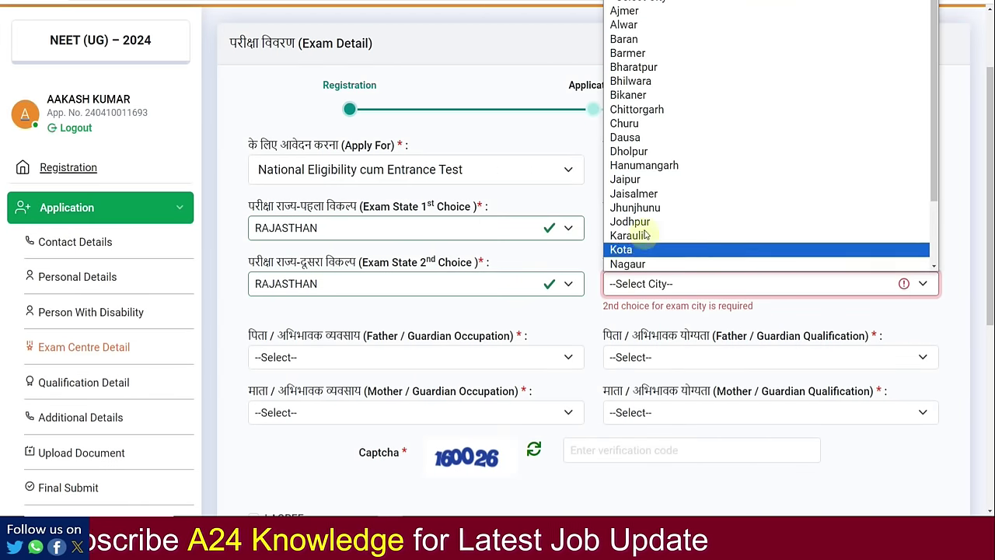
click(630, 135)
Set father's occupation to Self-Employment and qualification to Post Graduate.
click(423, 338)
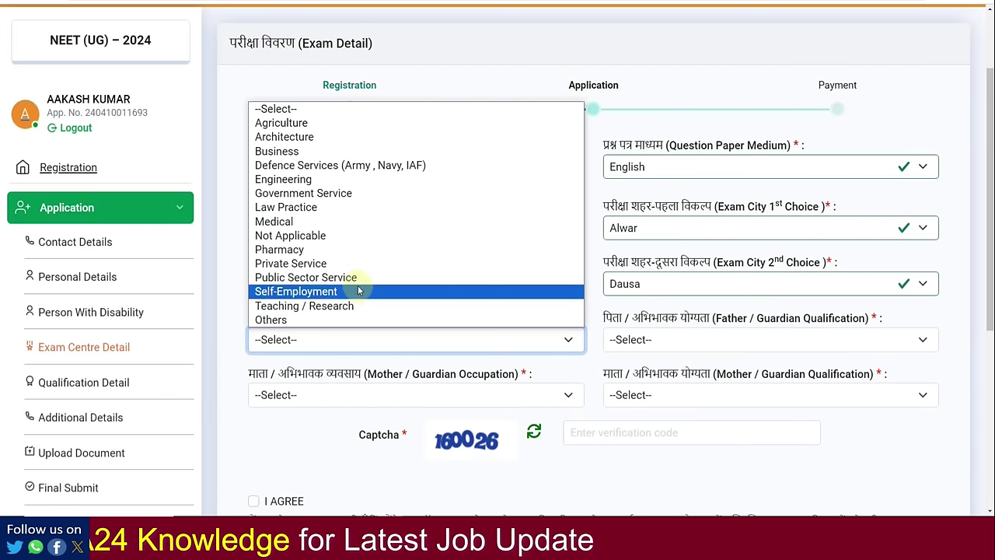
key(Escape)
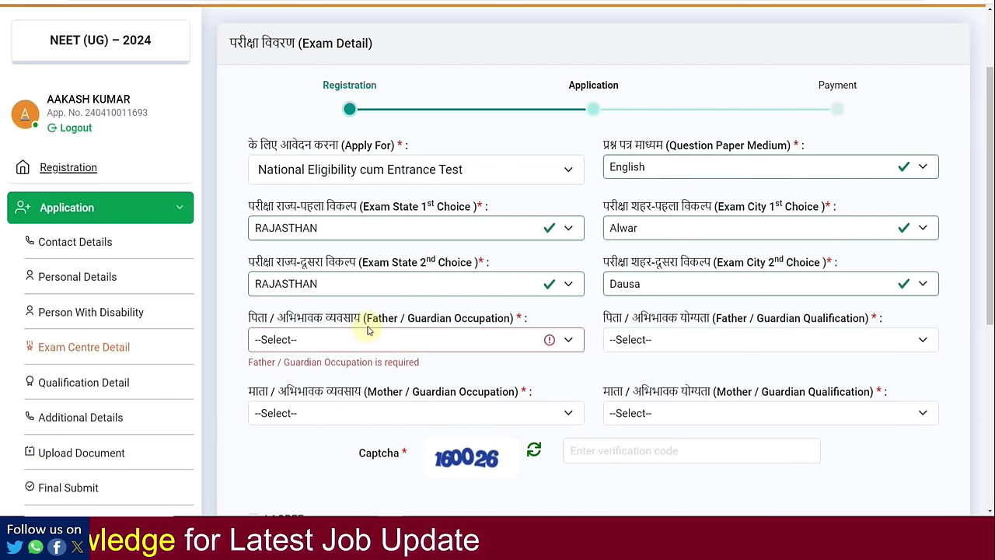
scroll(371, 331, down, 1)
click(388, 294)
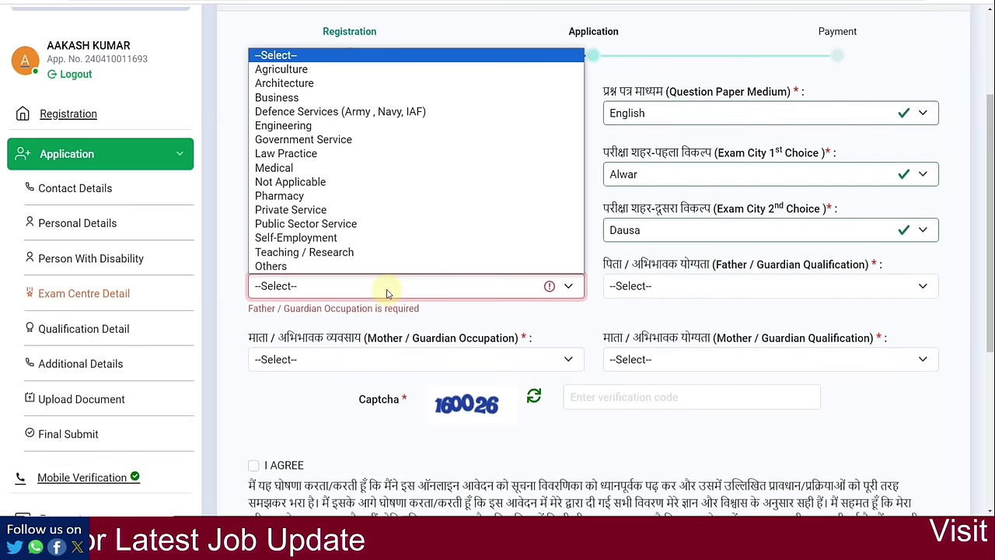
click(347, 237)
click(669, 286)
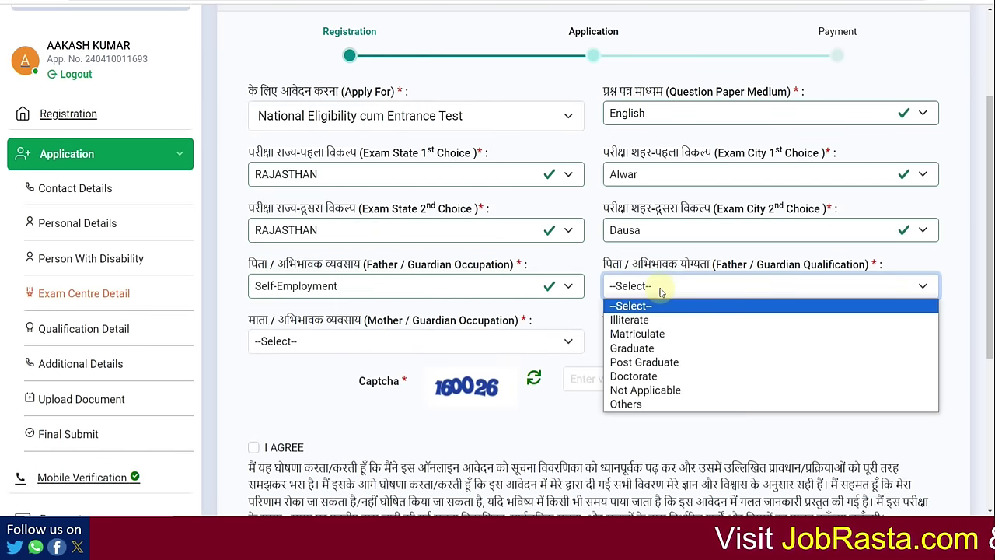
click(655, 363)
Set mother's occupation to Others and qualification to Graduate.
click(357, 348)
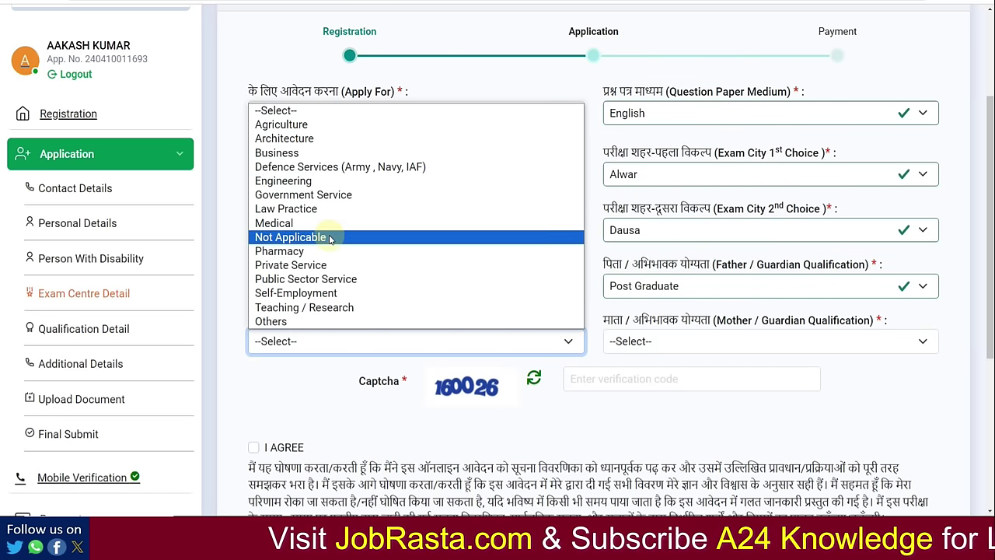
click(308, 320)
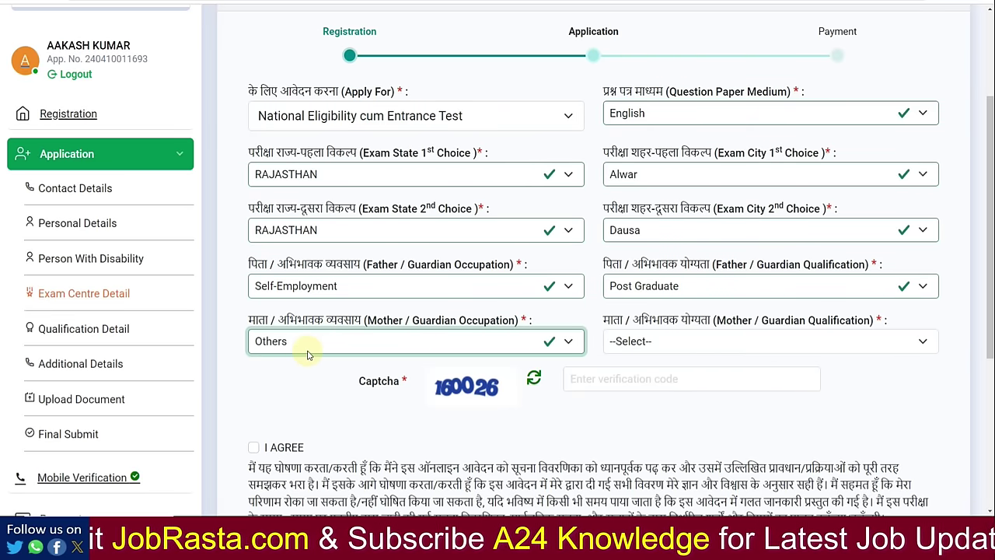
click(652, 348)
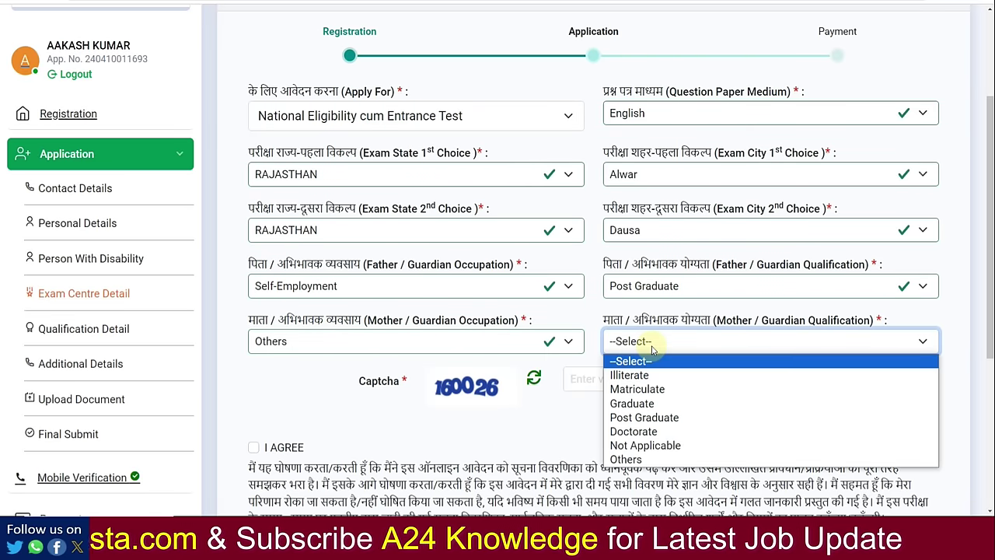
click(648, 404)
Enter the verification code and save the exam details to move on.
click(589, 380)
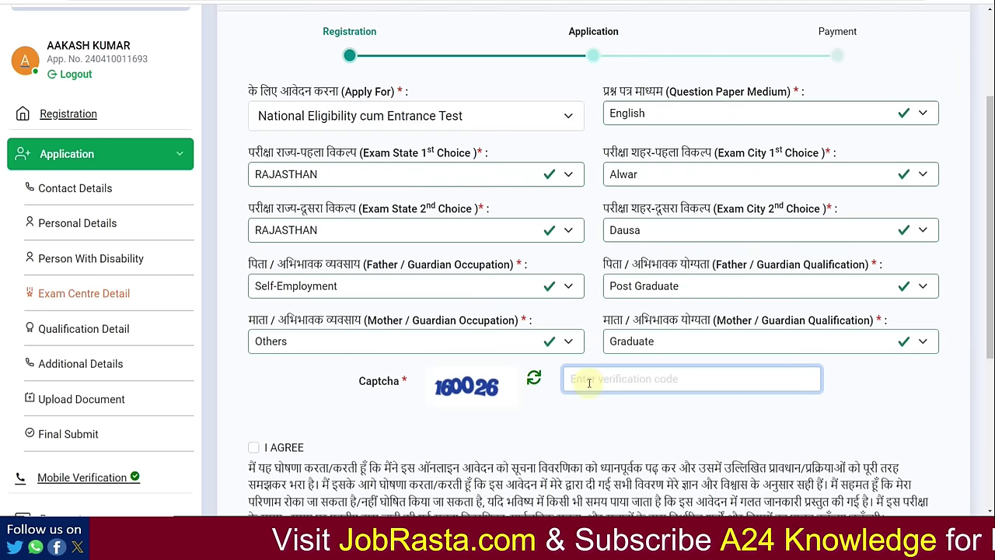
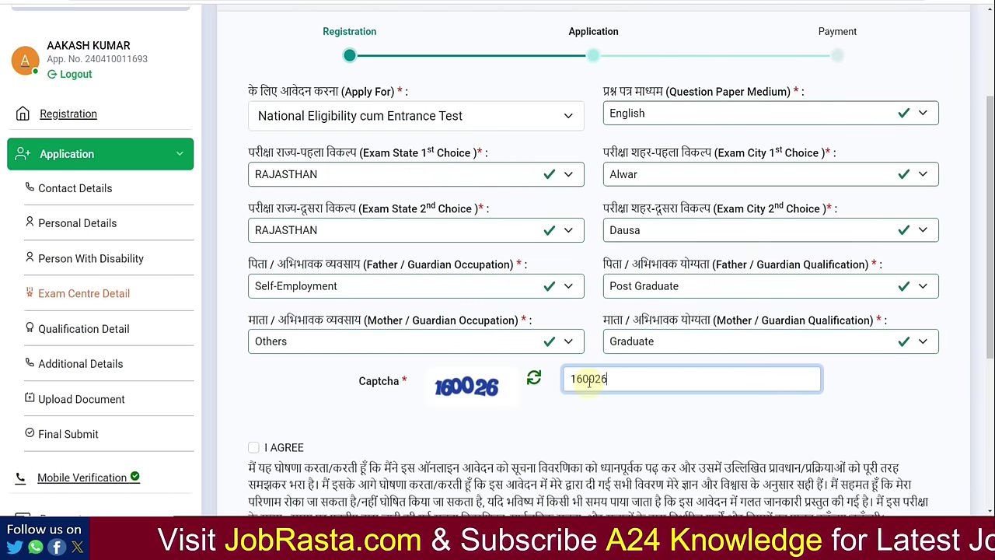
scroll(299, 303, down, 2)
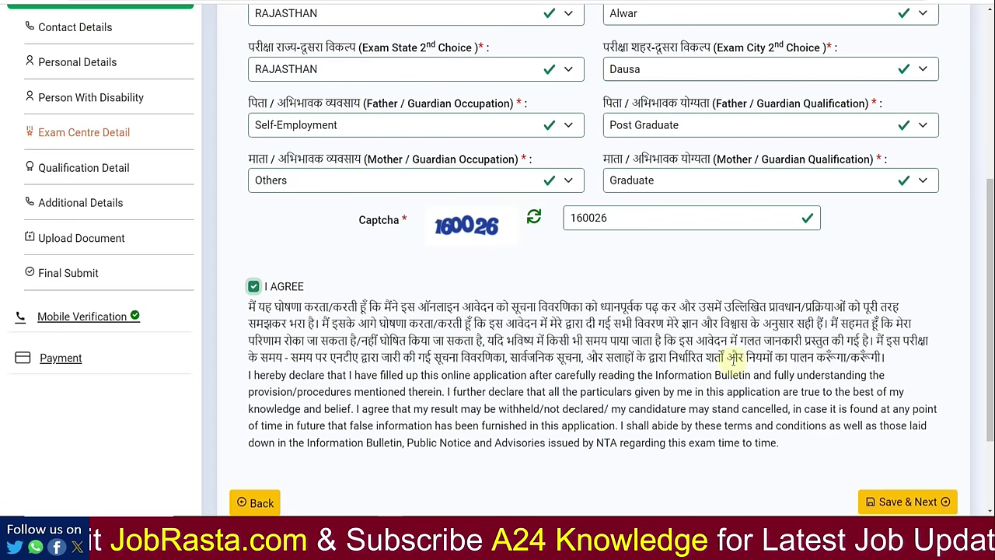
scroll(732, 359, down, 2)
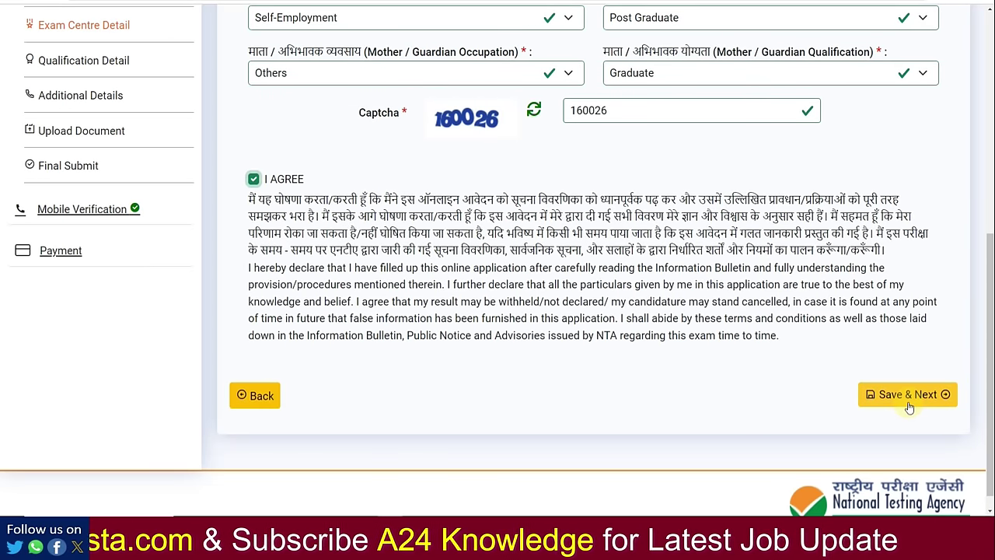
click(909, 396)
Mark the 10th as Passed in 2018, 10 th or equivalent, schooled in Urban area.
scroll(583, 319, down, 2)
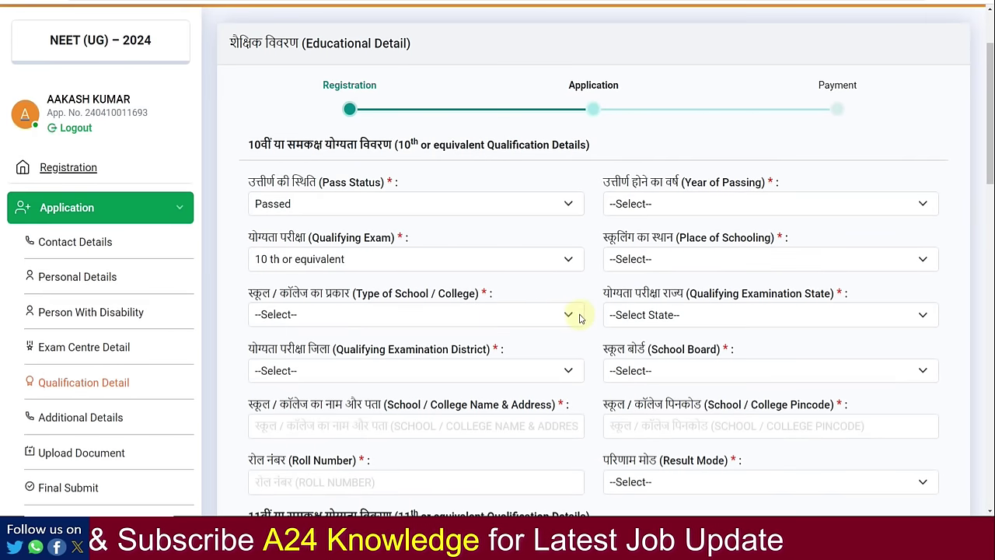
click(376, 156)
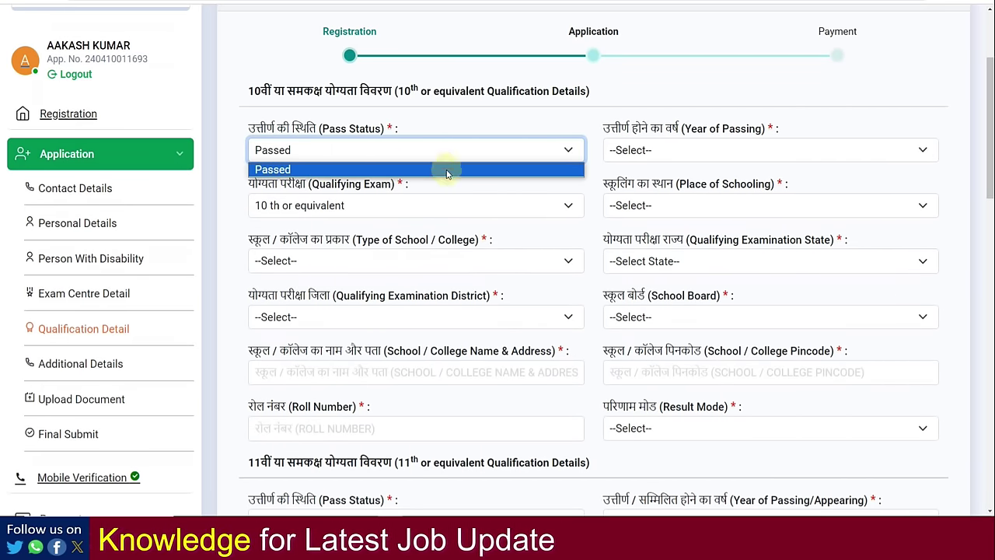
click(682, 152)
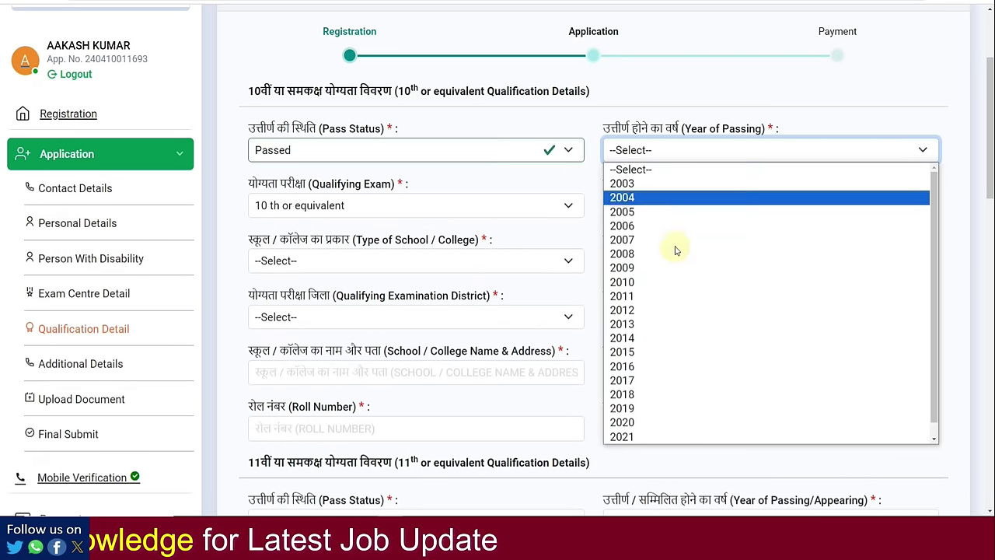
click(658, 394)
click(346, 205)
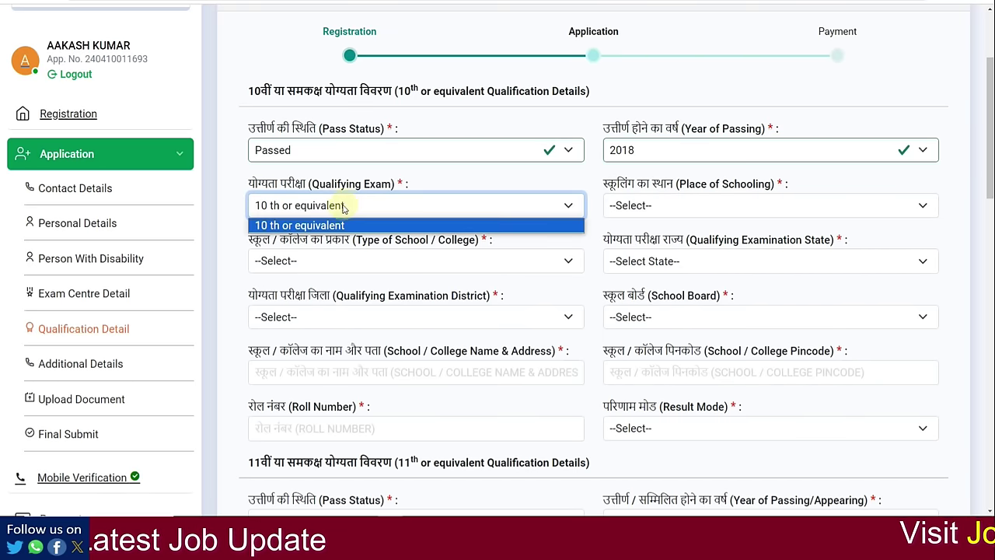
click(626, 207)
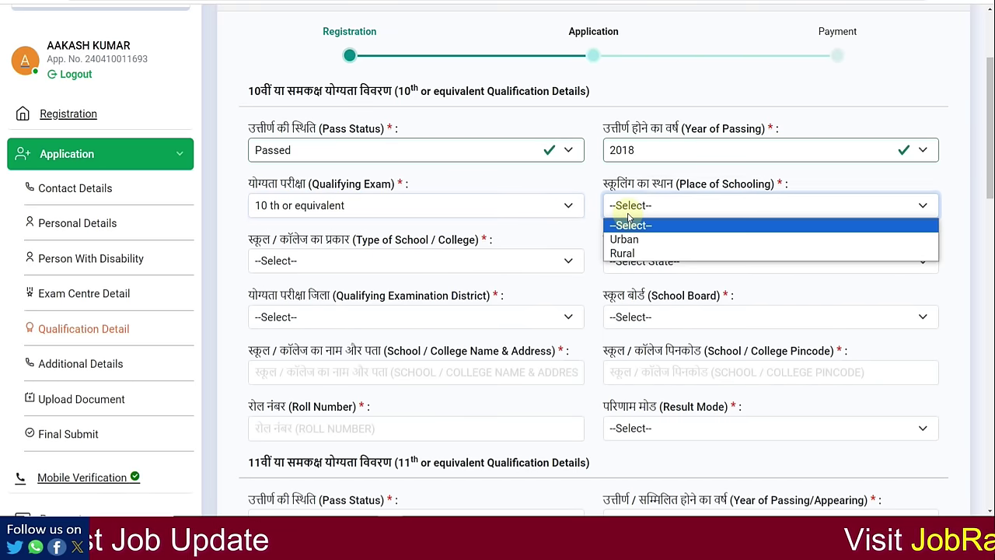
click(626, 239)
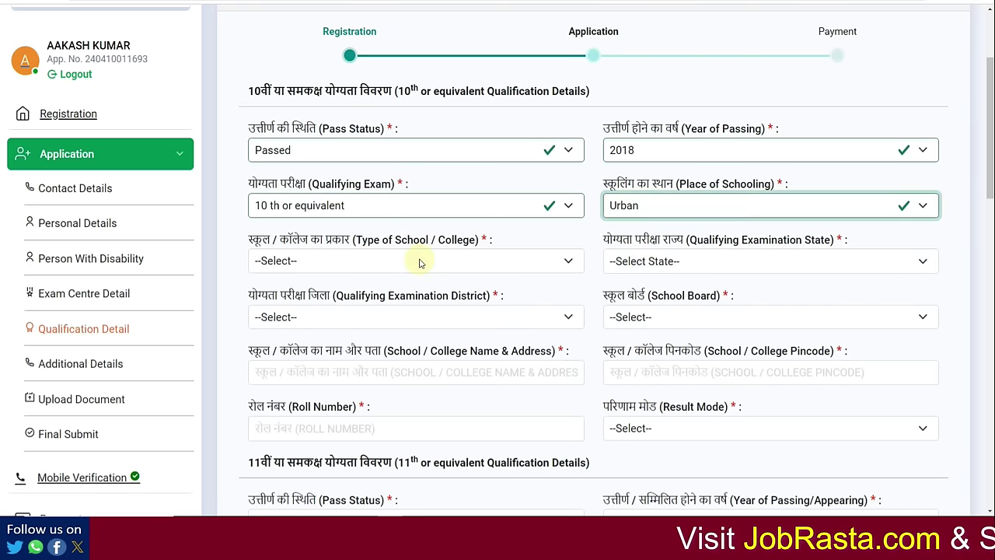
Set the 10th school type to Private Unaided and examination state to RAJASTHAN.
scroll(381, 223, down, 1)
click(372, 216)
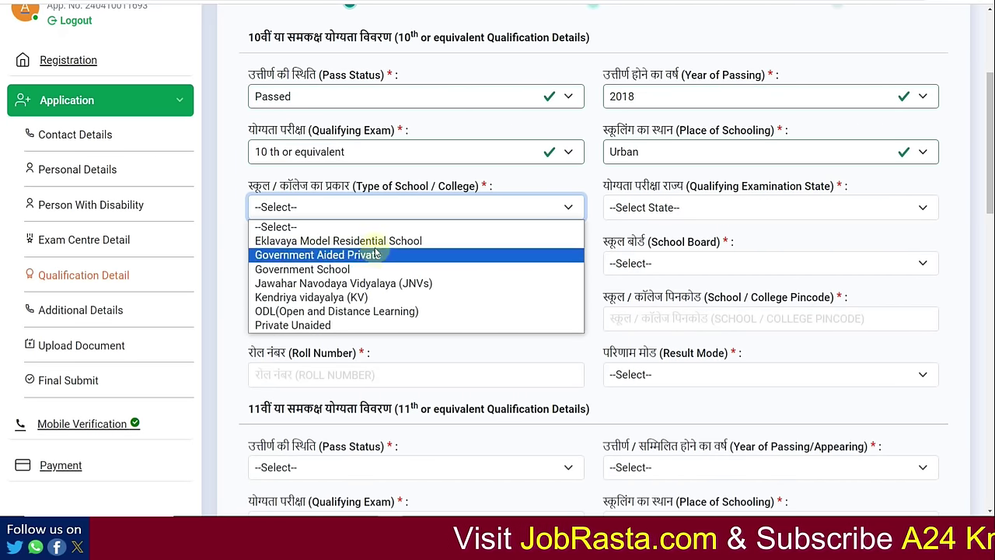
click(332, 324)
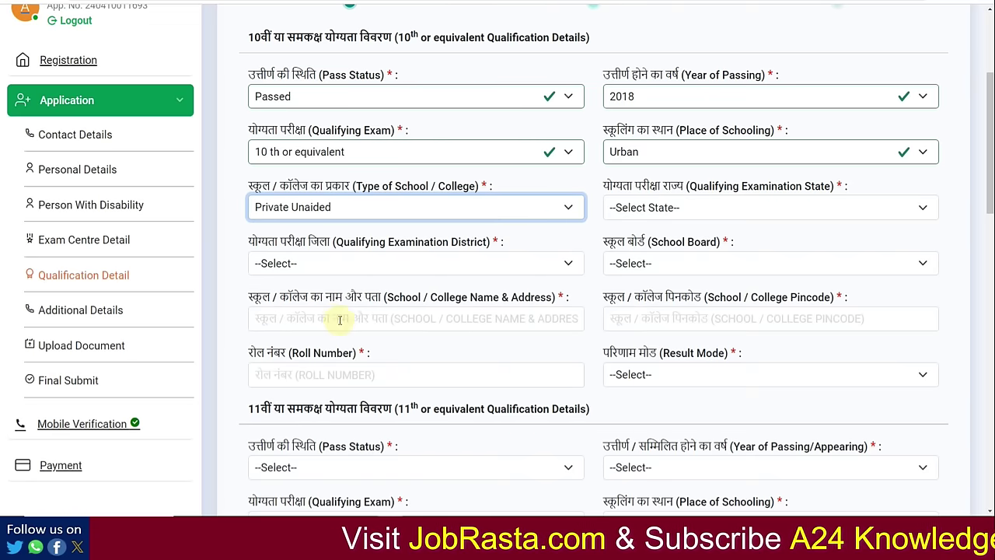
click(649, 208)
scroll(645, 334, down, 5)
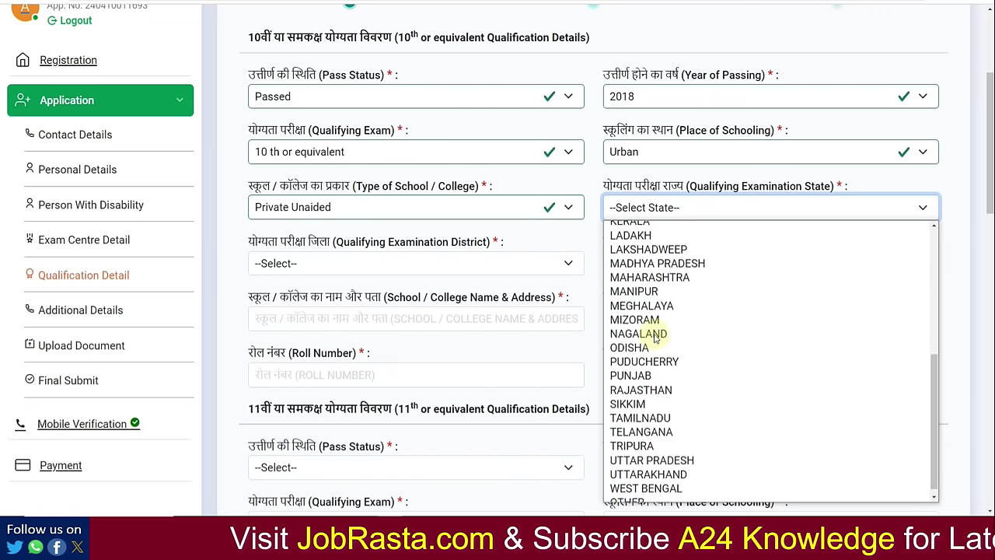
click(642, 382)
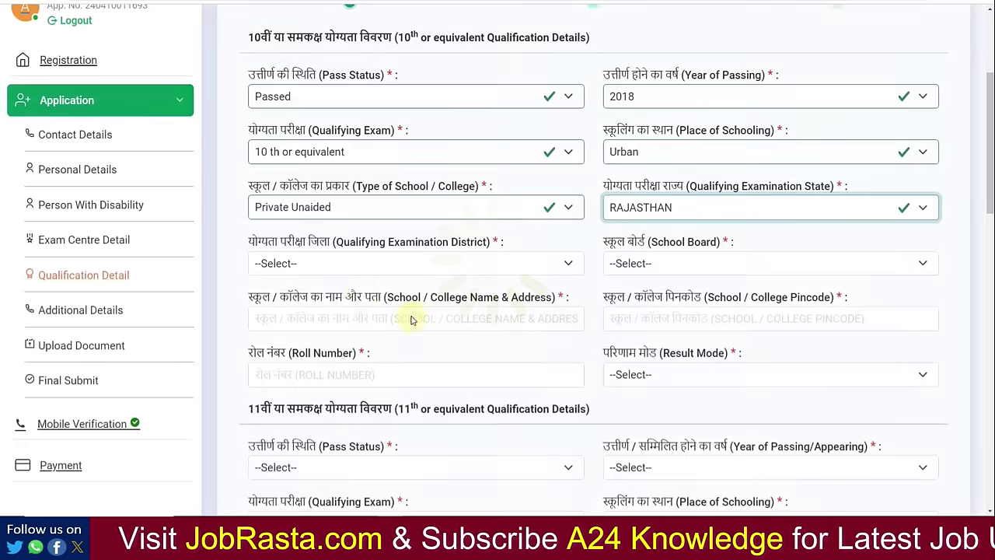
Choose district Alwar and board RAJASTHAN BOARD OF SECONDARY EDUCATION for the 10th.
click(347, 265)
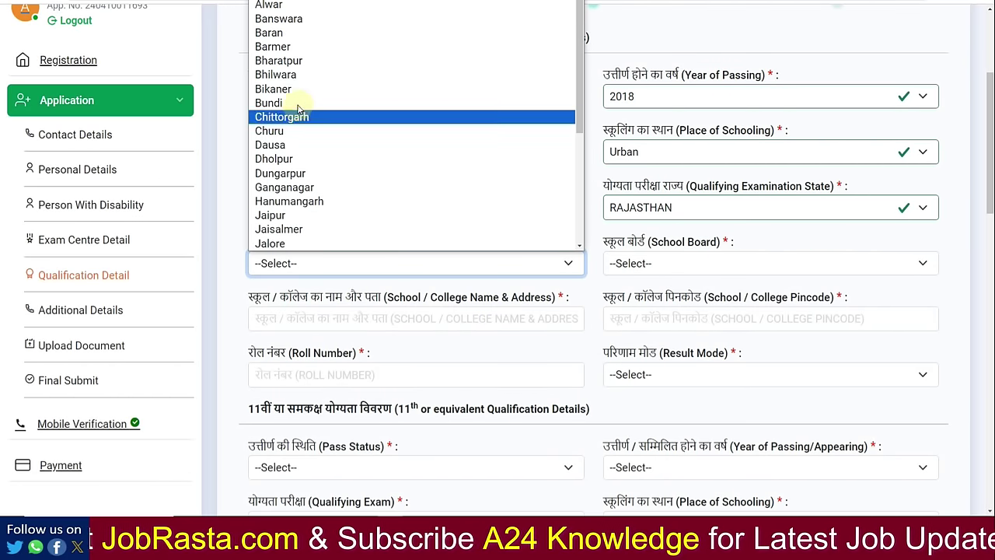
click(310, 14)
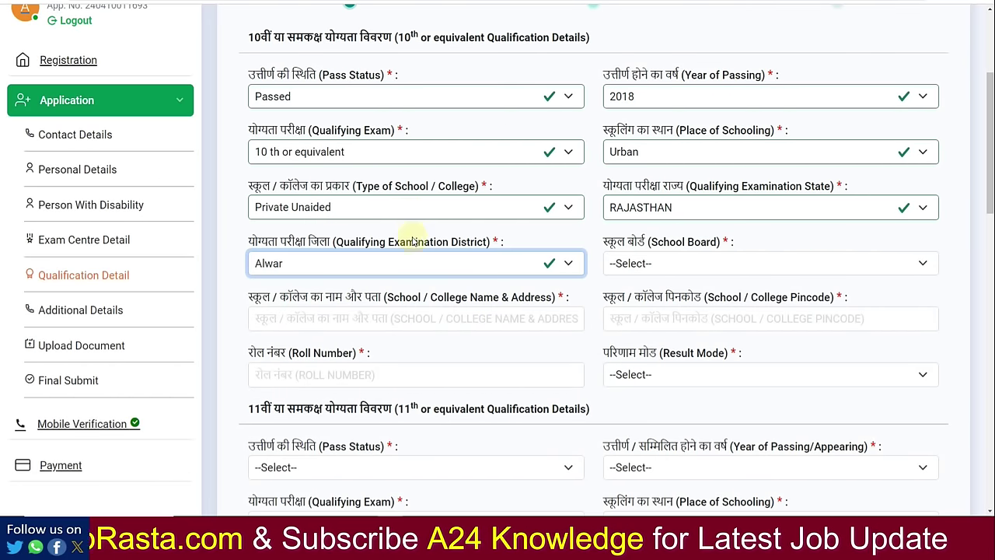
click(673, 265)
scroll(684, 245, down, 1)
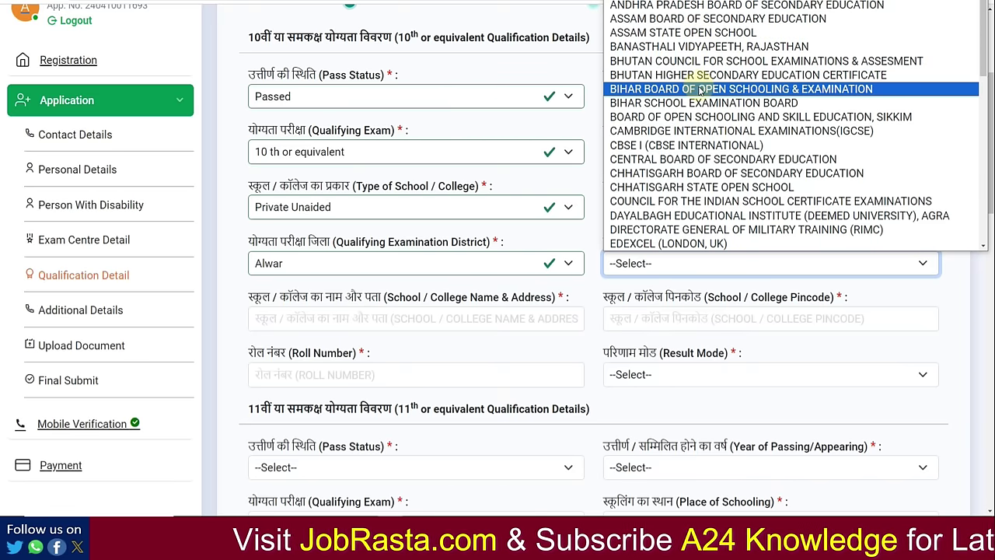
scroll(704, 113, down, 10)
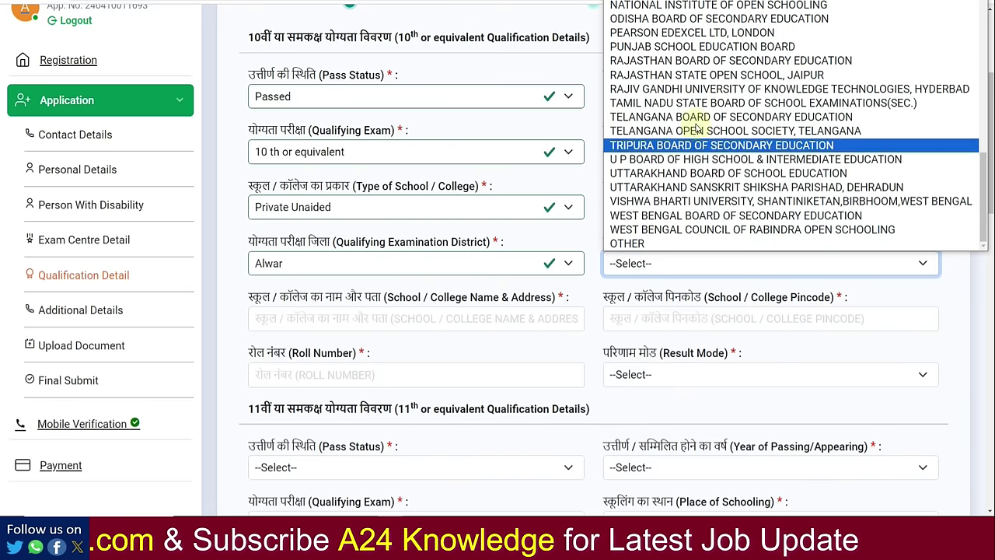
click(704, 62)
scroll(505, 315, down, 1)
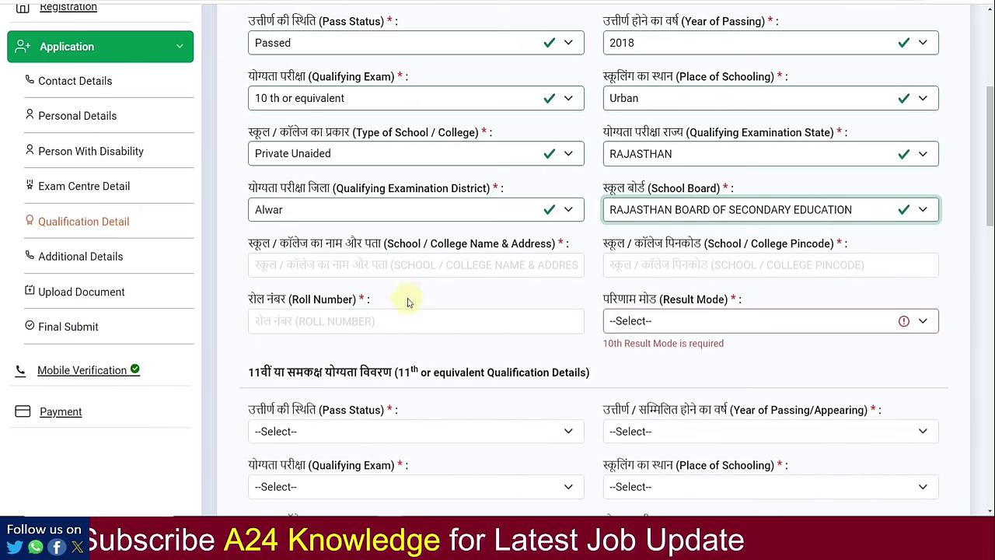
Enter the 10th school name 'RKS' and pincode 301001.
click(360, 269)
text(RKS SCHOOL 160 FEET ROAD ALWAR)
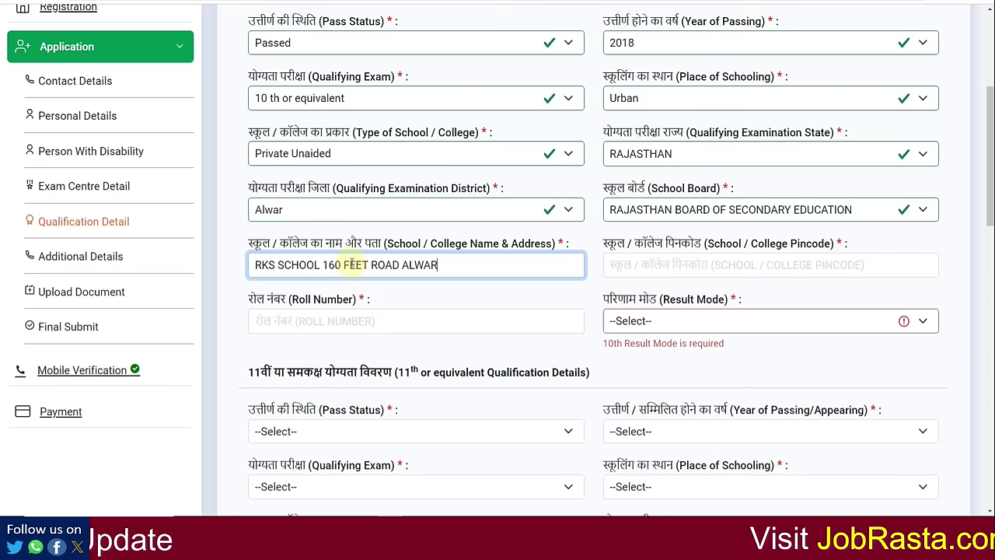
key(Tab)
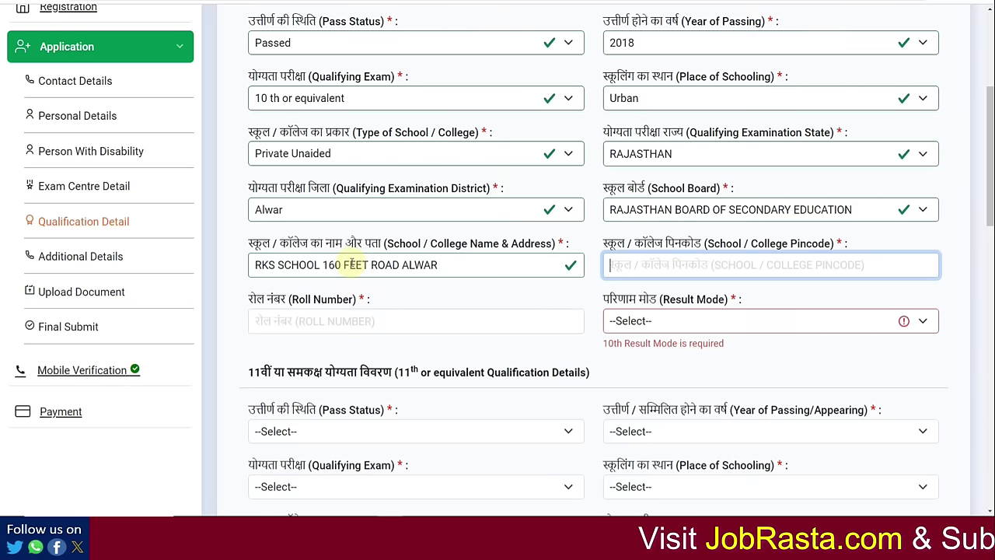
text(301001)
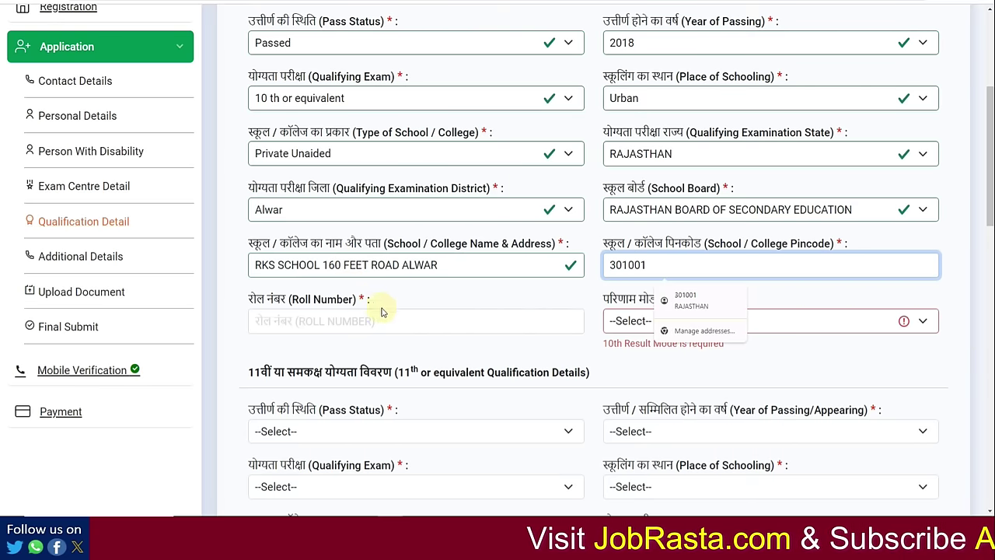
click(527, 289)
scroll(466, 287, down, 1)
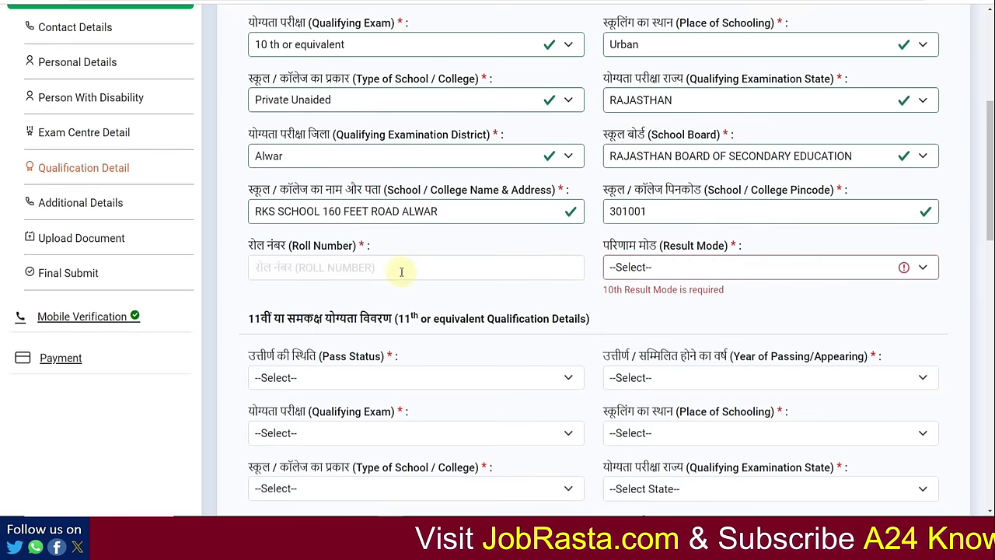
Enter the 10th roll number, Percentage result mode, total marks 600 and obtained marks.
click(401, 269)
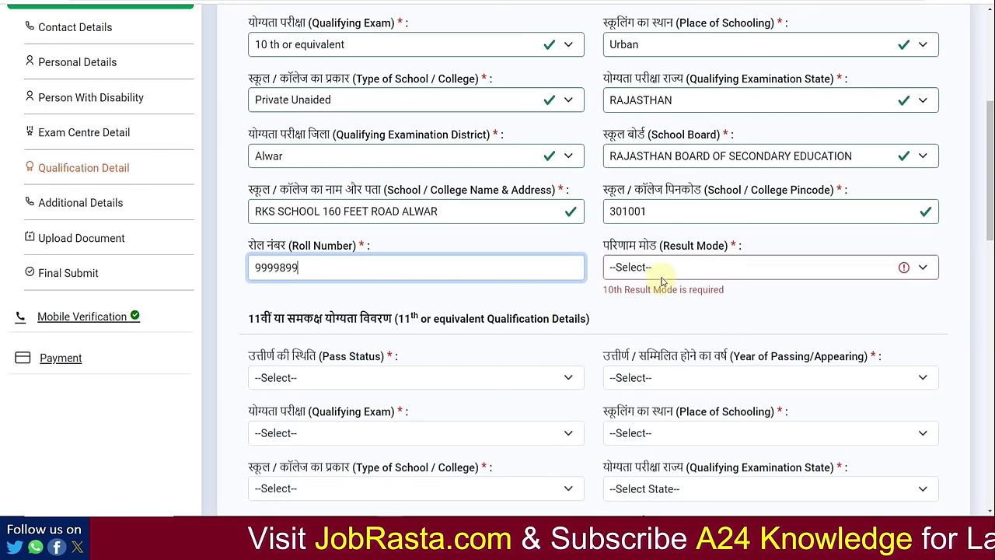
click(660, 267)
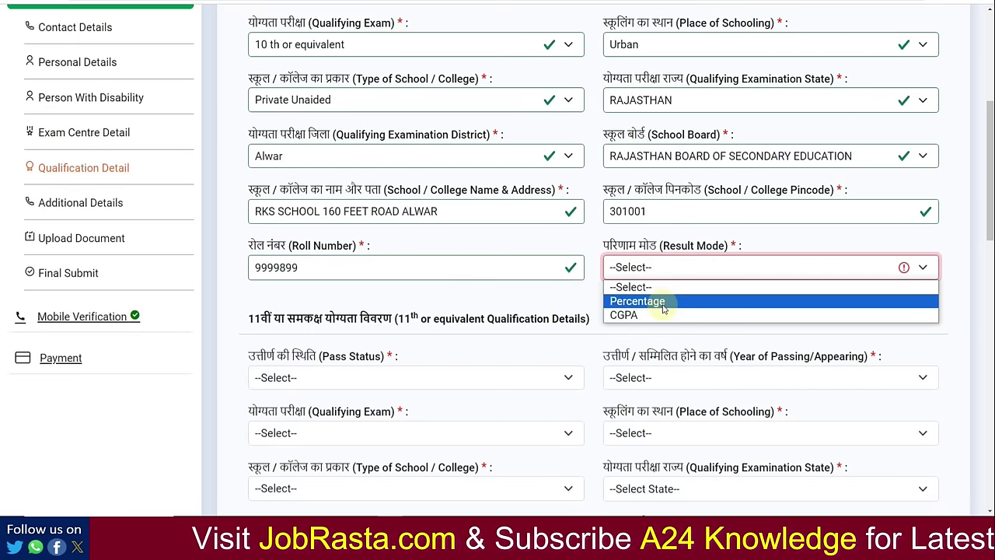
click(663, 314)
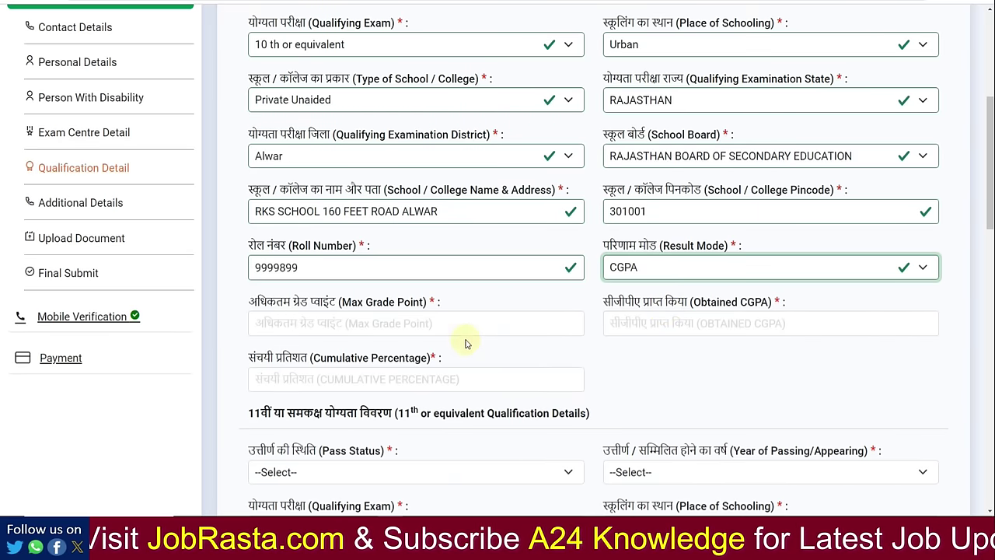
click(638, 269)
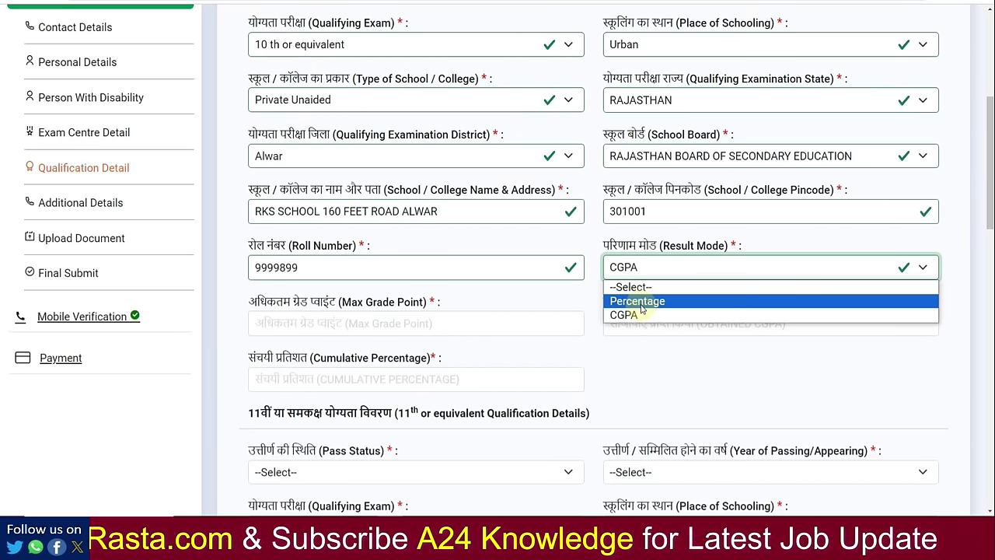
click(636, 301)
click(334, 322)
text(6)
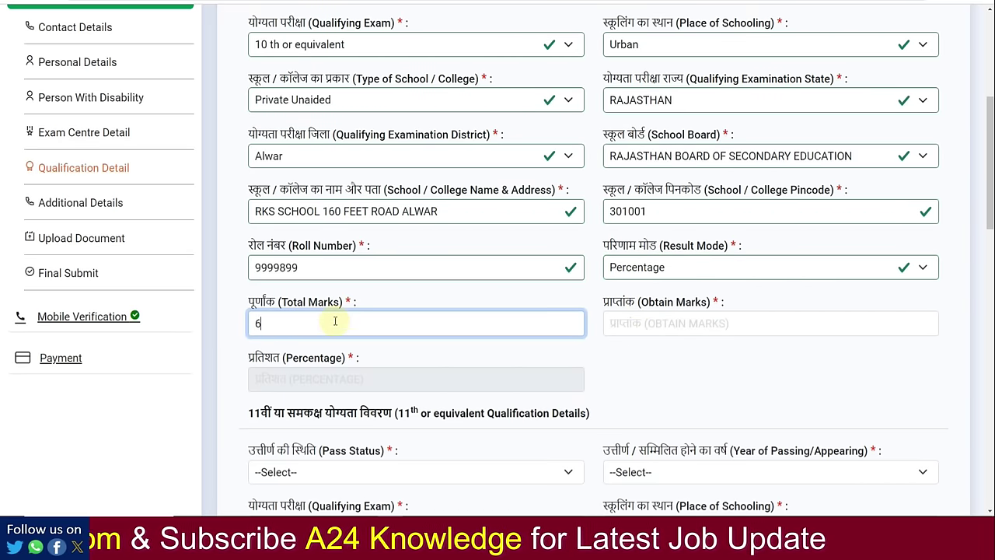
text(00)
key(Tab)
text(4)
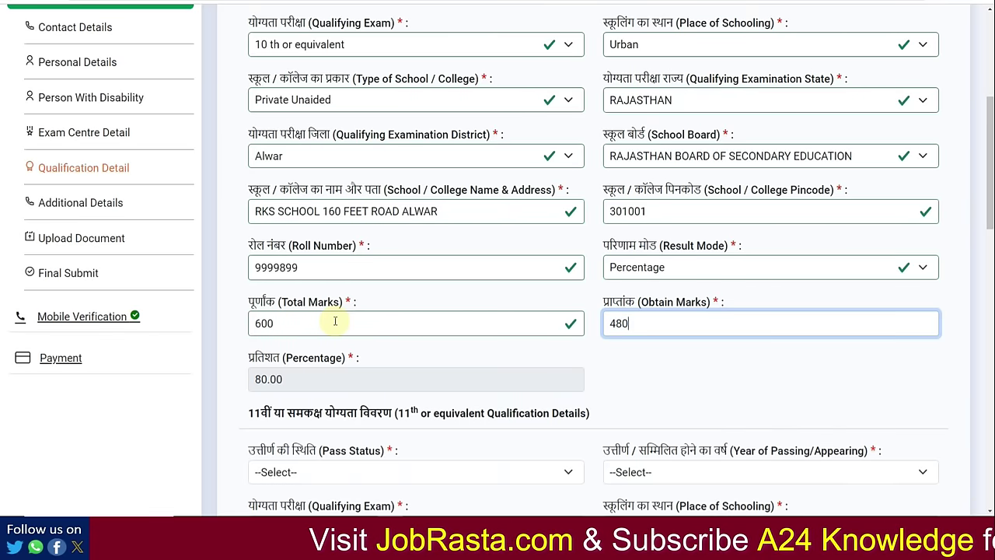
click(688, 380)
scroll(681, 381, down, 5)
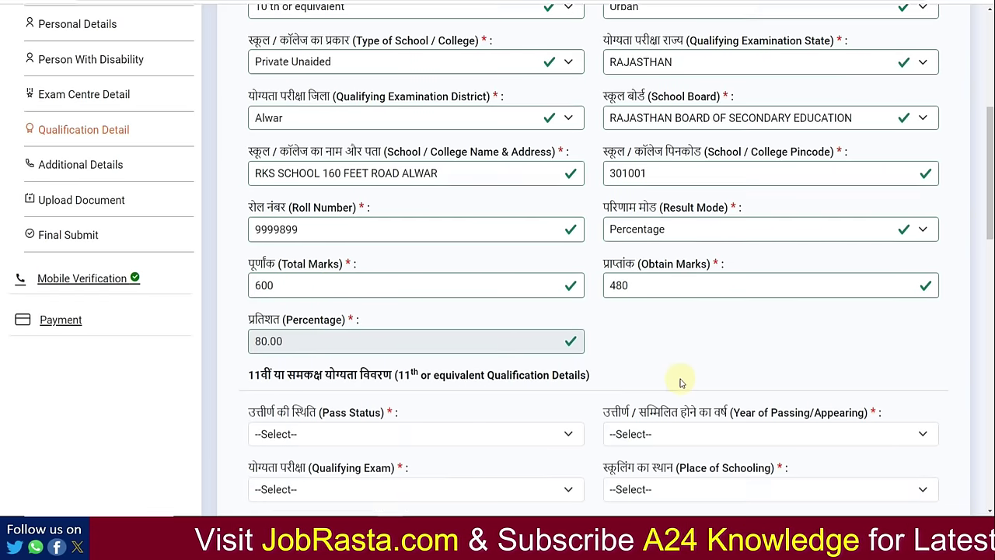
Mark the 11th as Passed in 2019 with 11 th or equivalent as the exam.
click(288, 156)
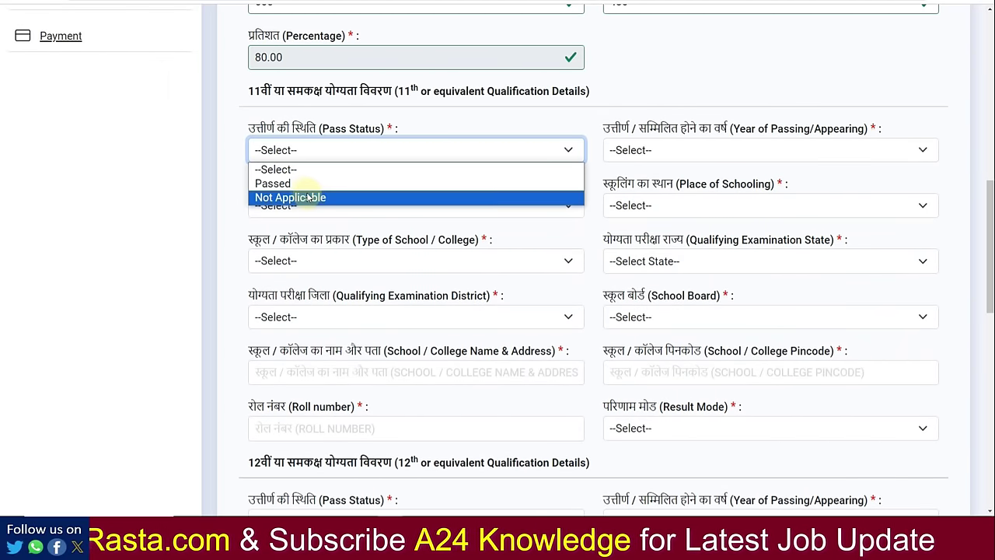
click(312, 199)
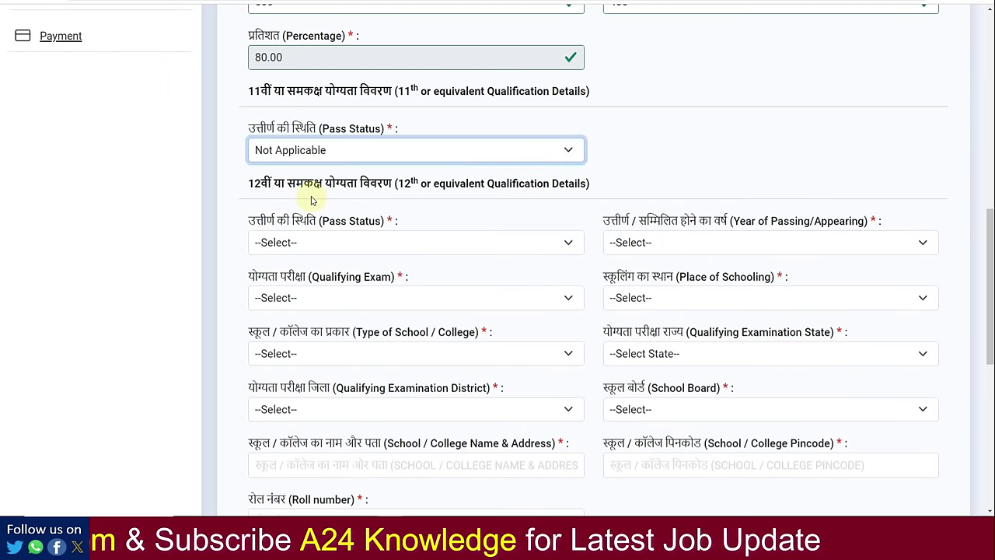
click(303, 158)
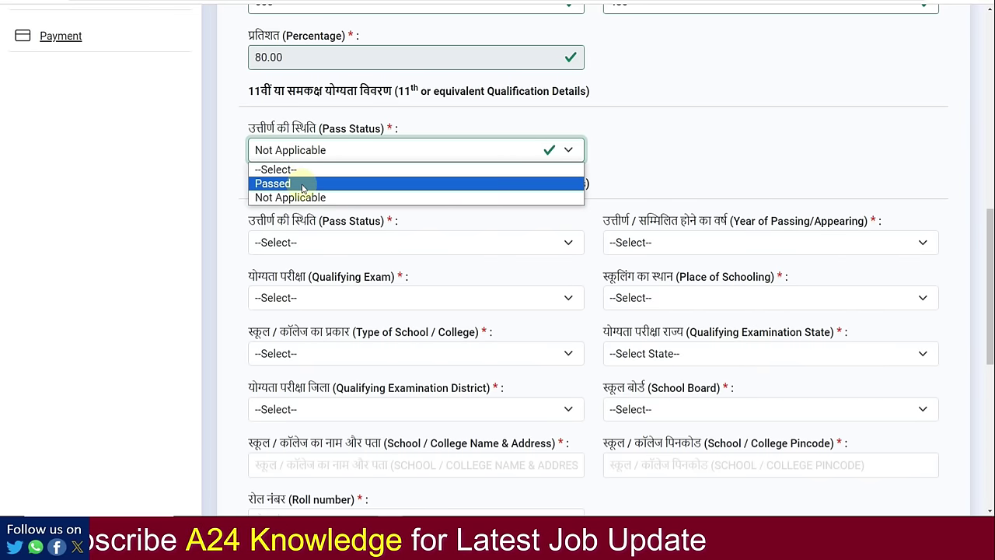
click(303, 185)
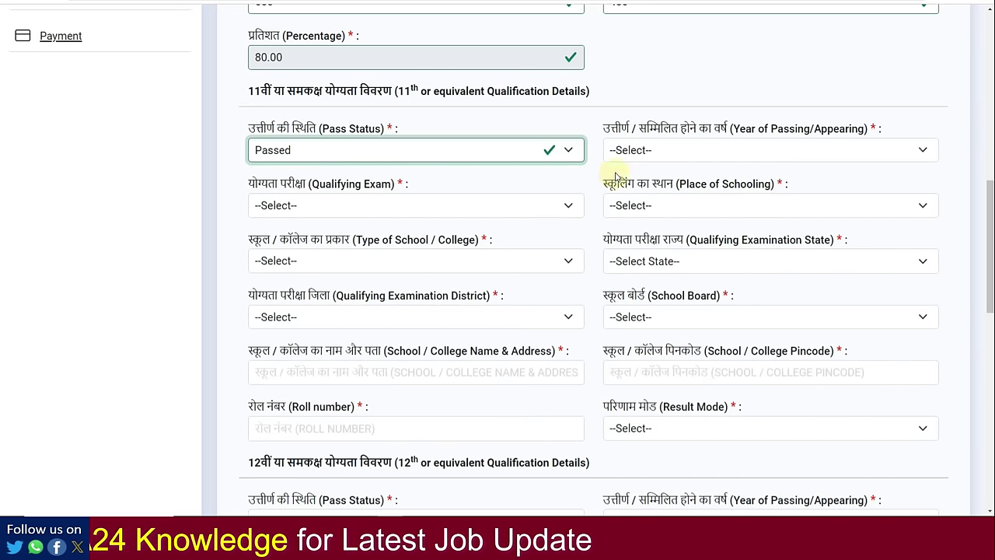
click(645, 150)
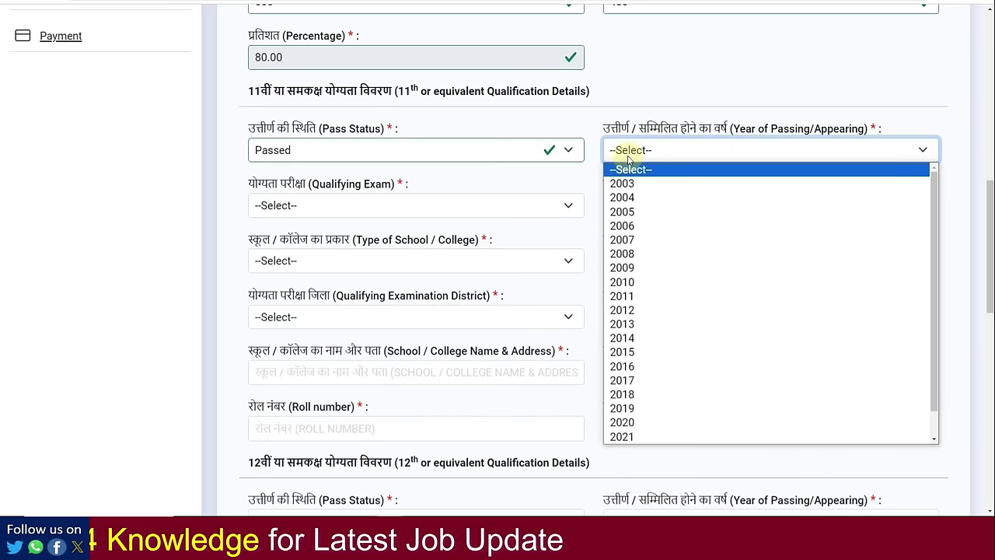
click(643, 409)
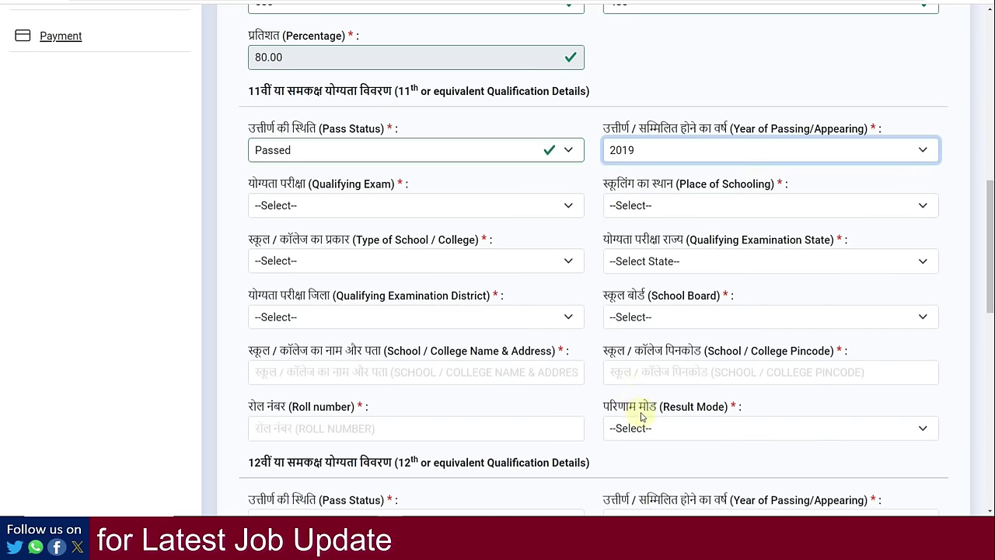
click(267, 206)
click(287, 236)
Set the 11th schooling to Urban, Private Unaided, with RAJASTHAN as examination state.
click(621, 206)
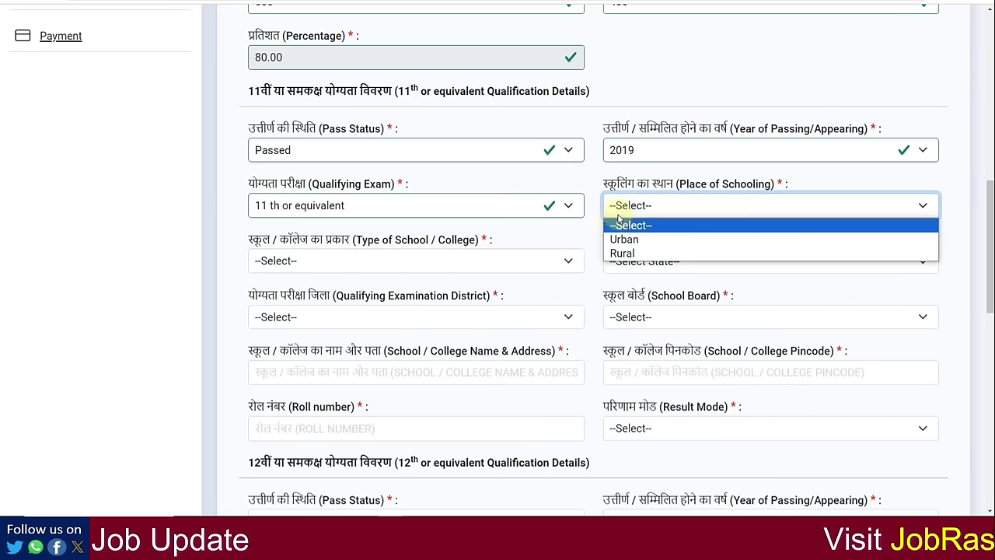
click(631, 238)
click(343, 260)
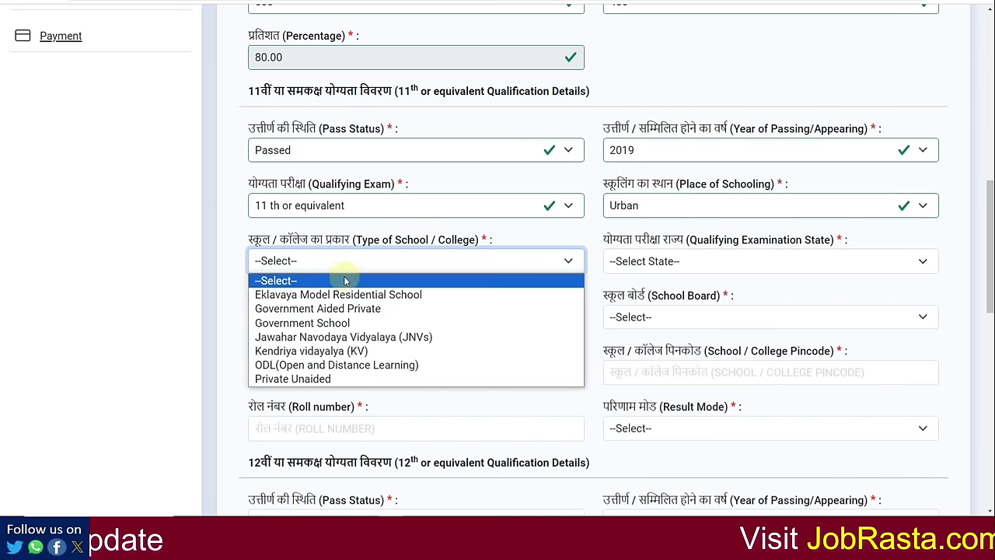
click(326, 378)
click(637, 262)
scroll(653, 206, down, 5)
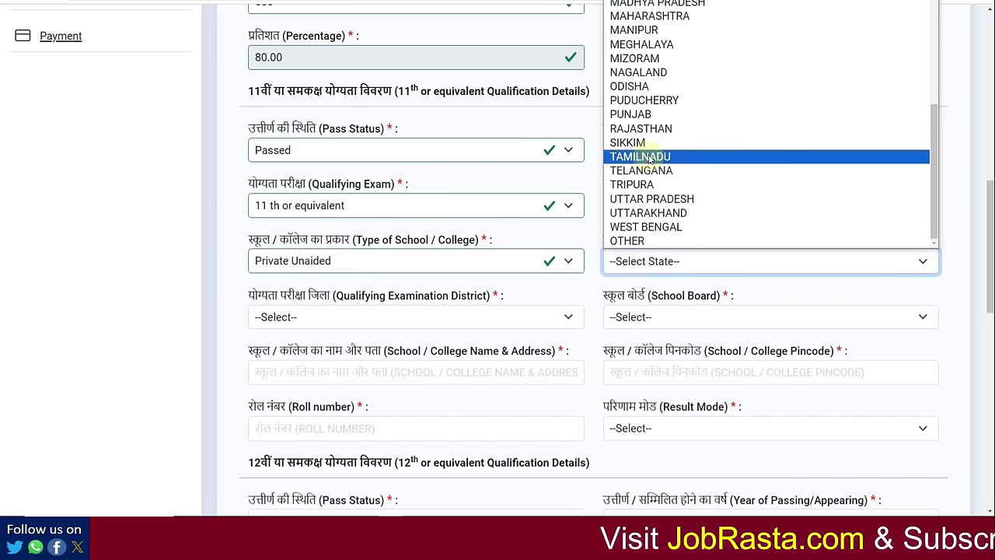
click(645, 138)
Choose district Alwar and board RAJASTHAN BOARD OF SECONDARY EDUCATION for the 11th.
click(383, 317)
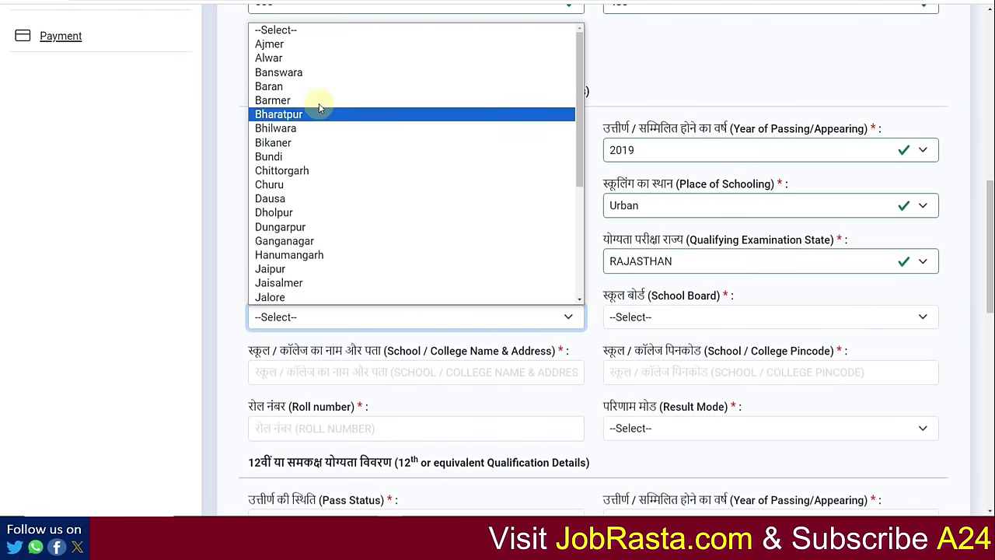
click(322, 58)
click(644, 316)
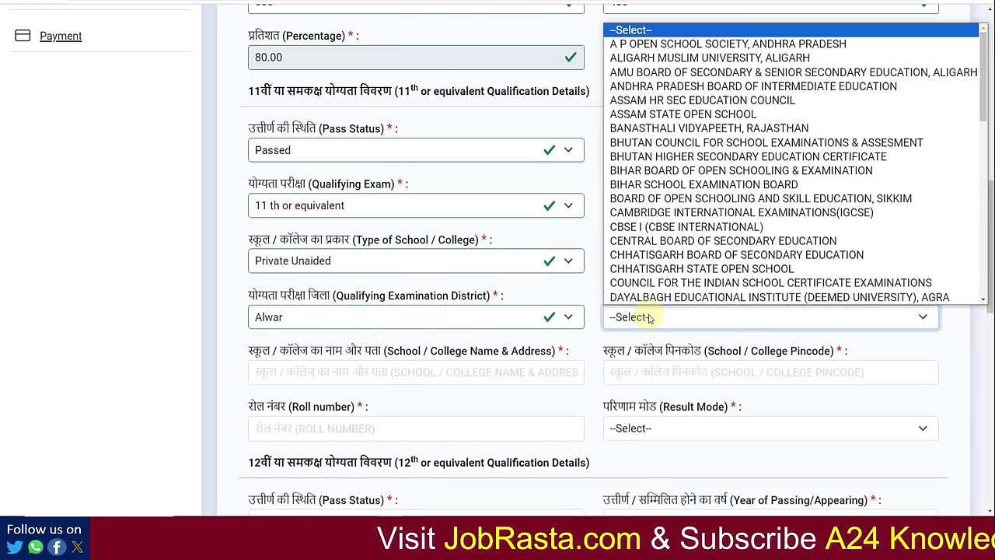
scroll(657, 280, down, 8)
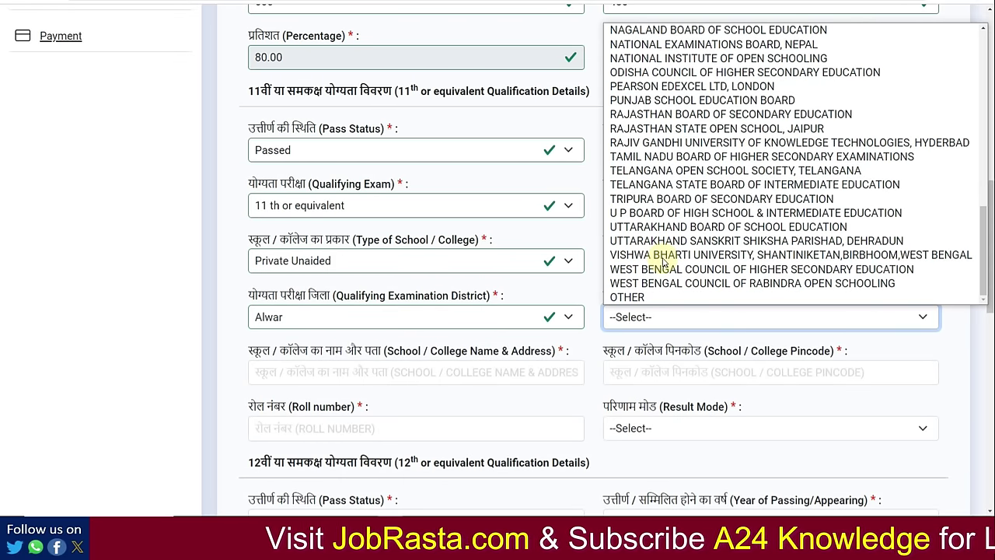
click(645, 341)
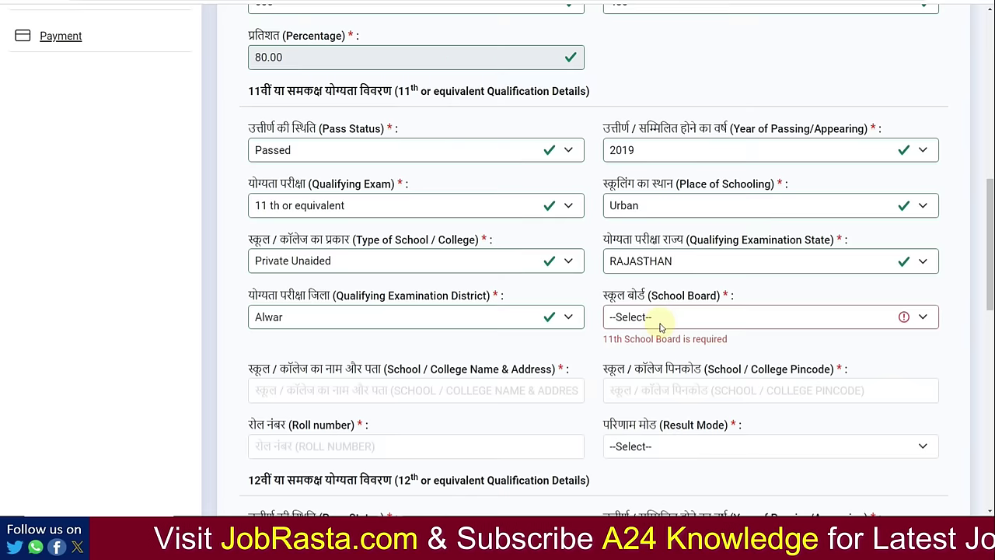
click(660, 325)
scroll(689, 265, down, 8)
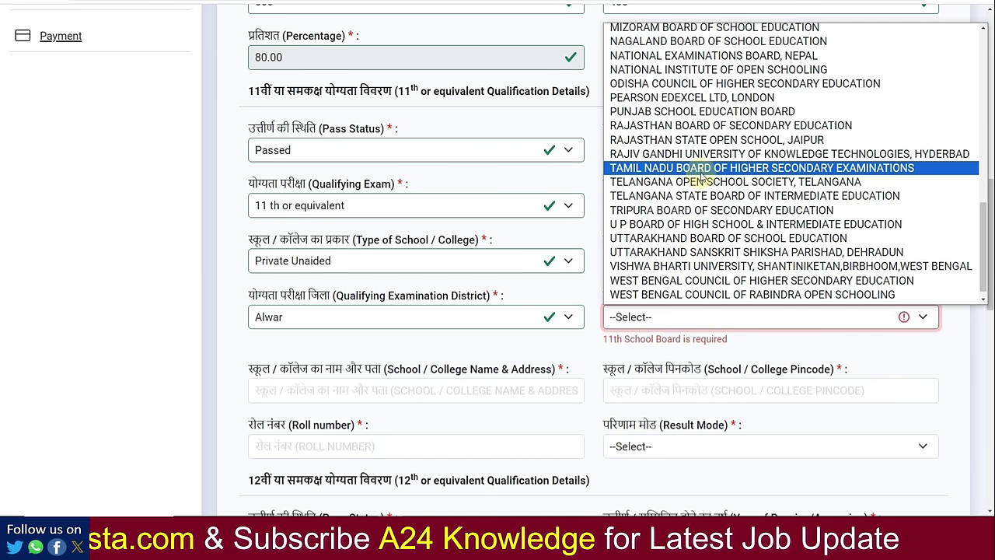
click(709, 113)
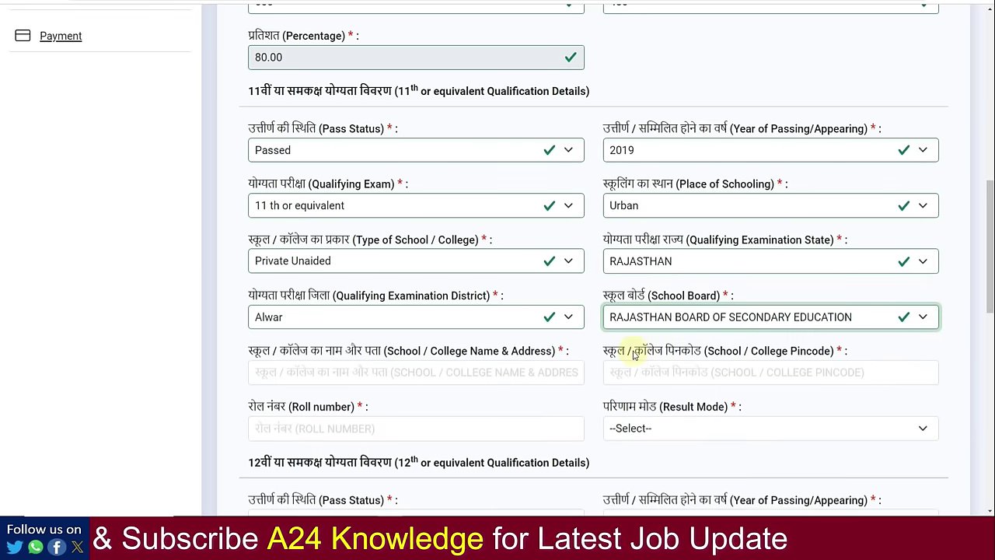
scroll(270, 294, down, 2)
Fill the 11th school name and roll number fields and choose Percentage result mode.
click(285, 269)
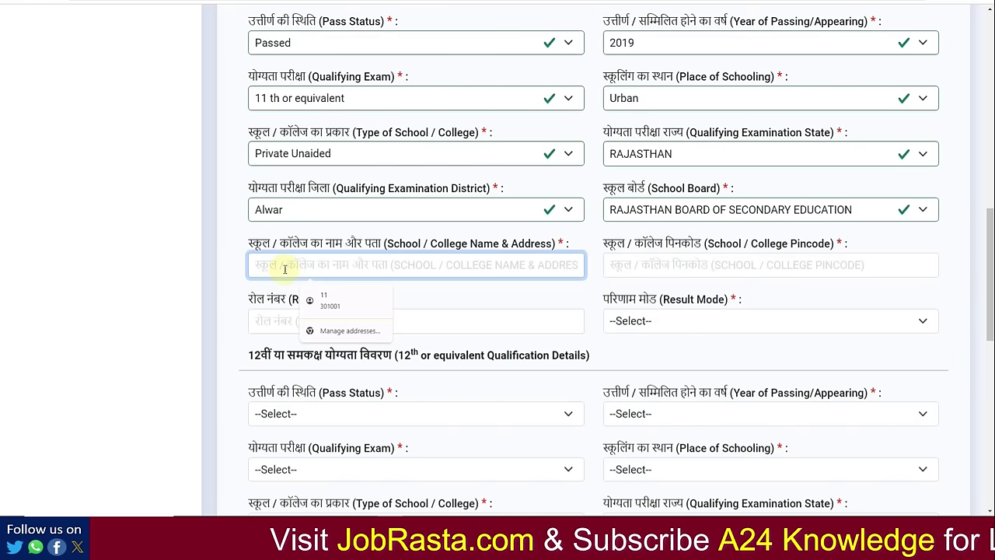
click(476, 331)
click(629, 339)
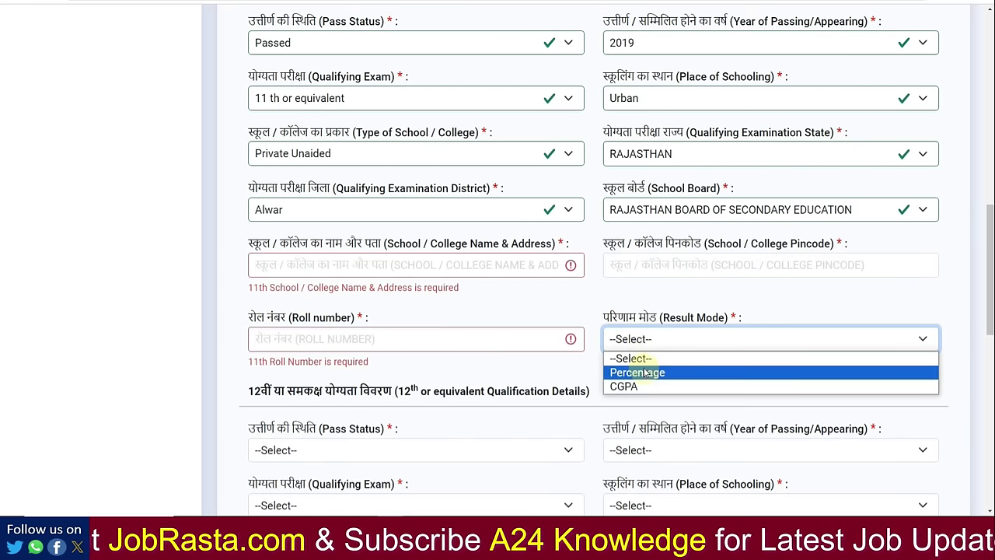
click(642, 371)
scroll(511, 318, down, 5)
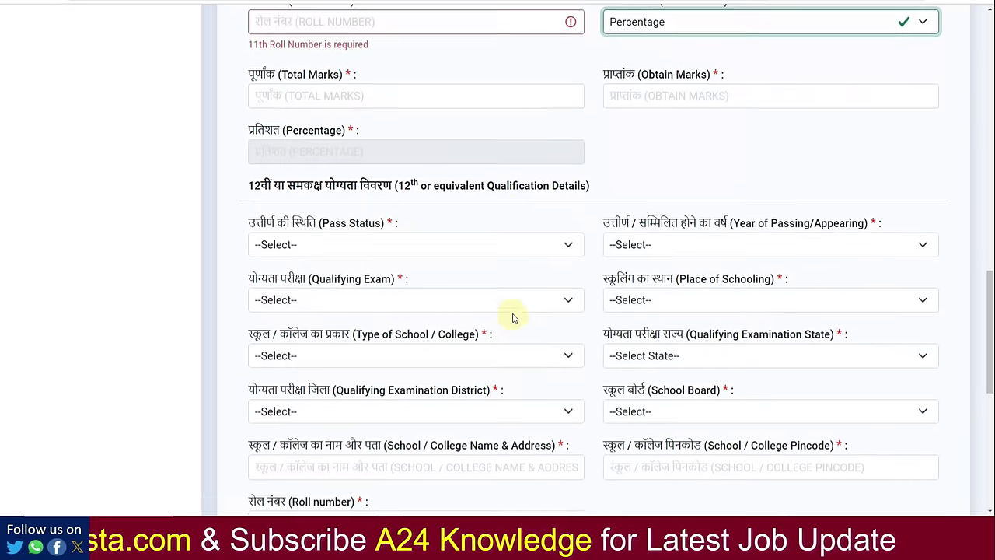
Change the 12th Pass Status from Passed to Appearing and set the year to 2024.
scroll(417, 257, down, 1)
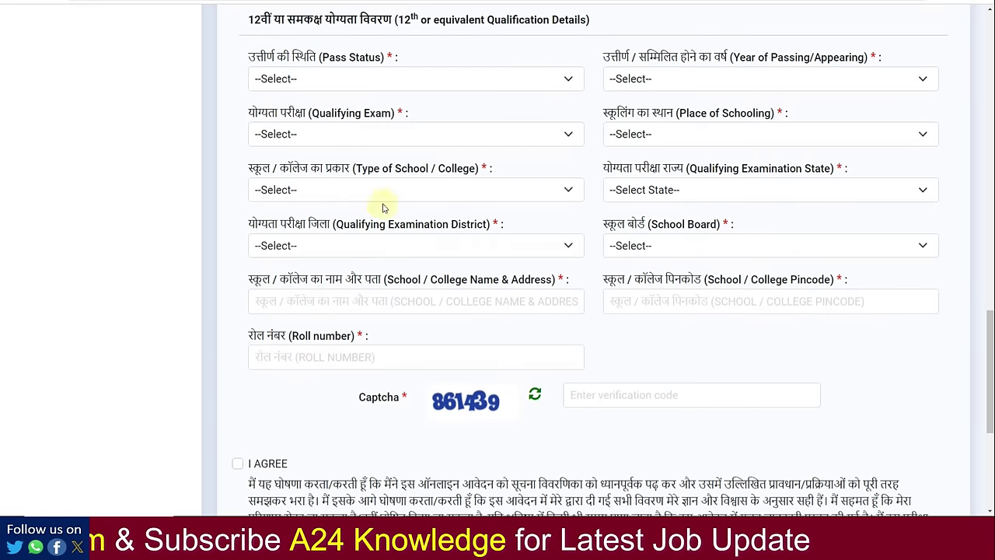
click(335, 82)
click(339, 113)
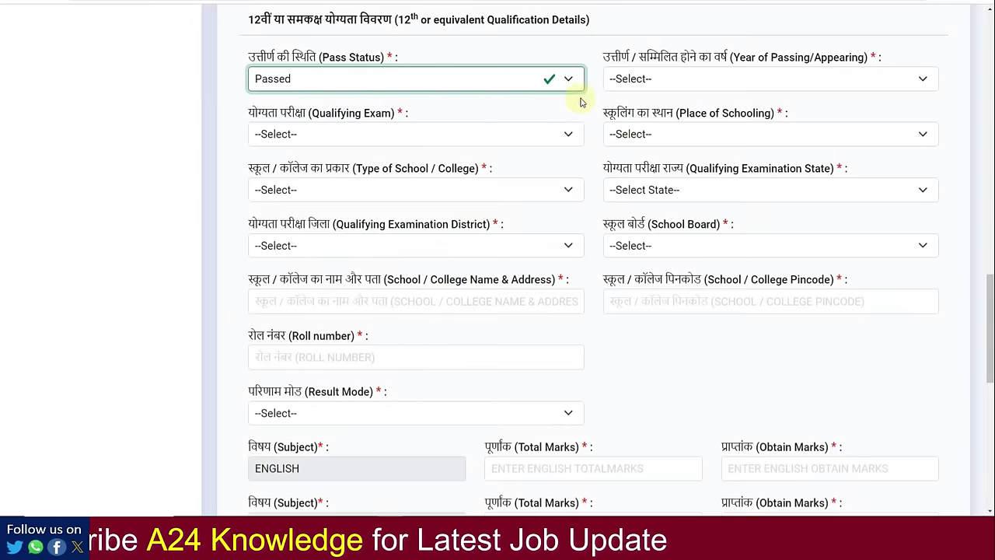
click(627, 80)
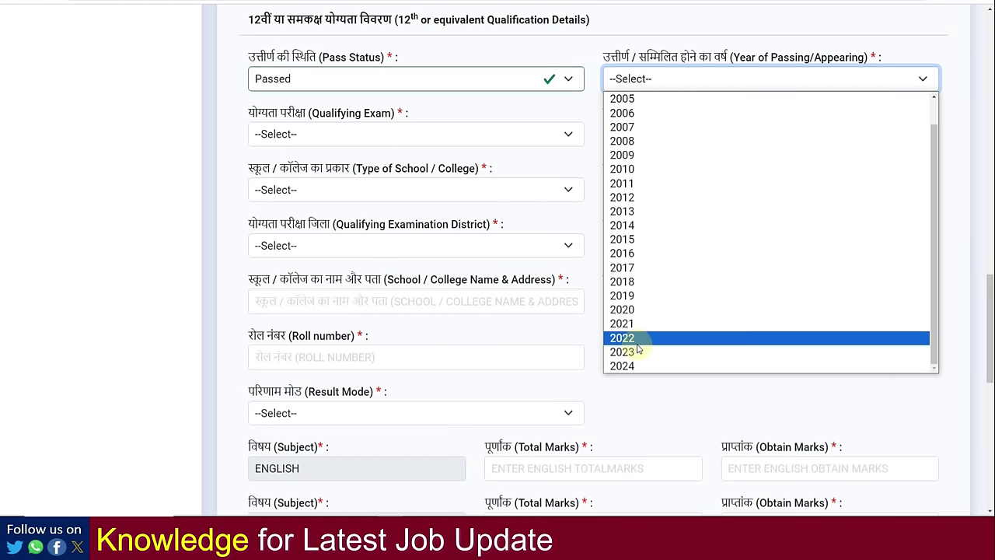
click(311, 79)
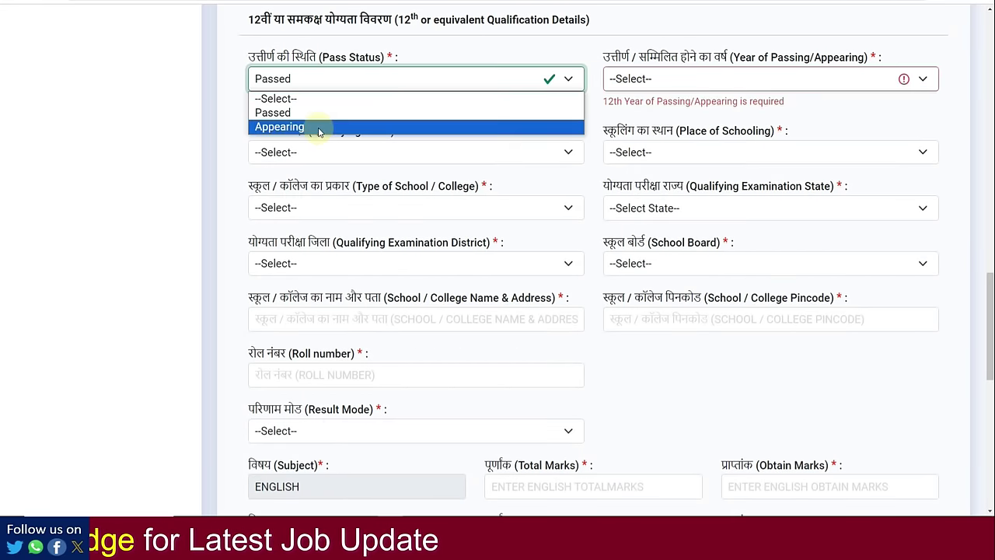
click(311, 127)
click(614, 81)
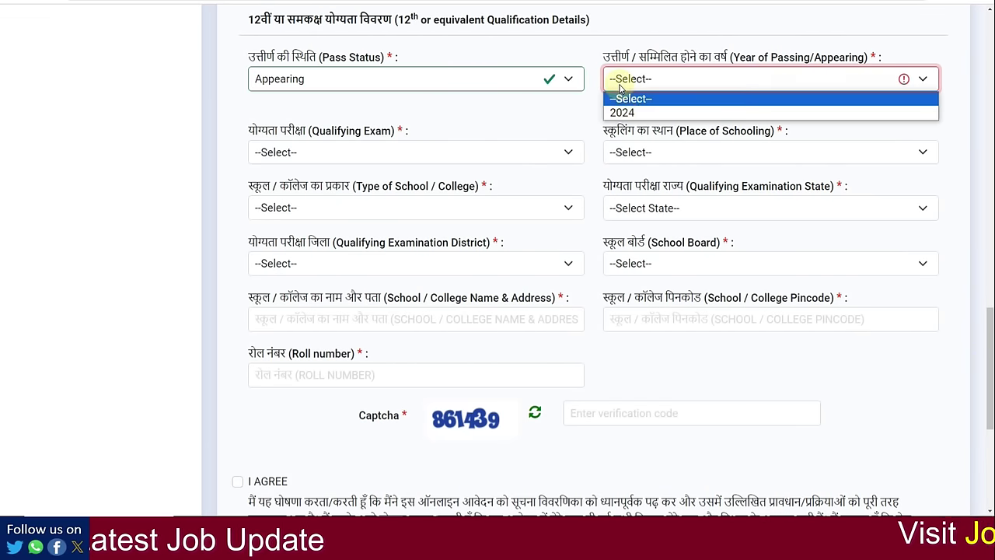
click(614, 112)
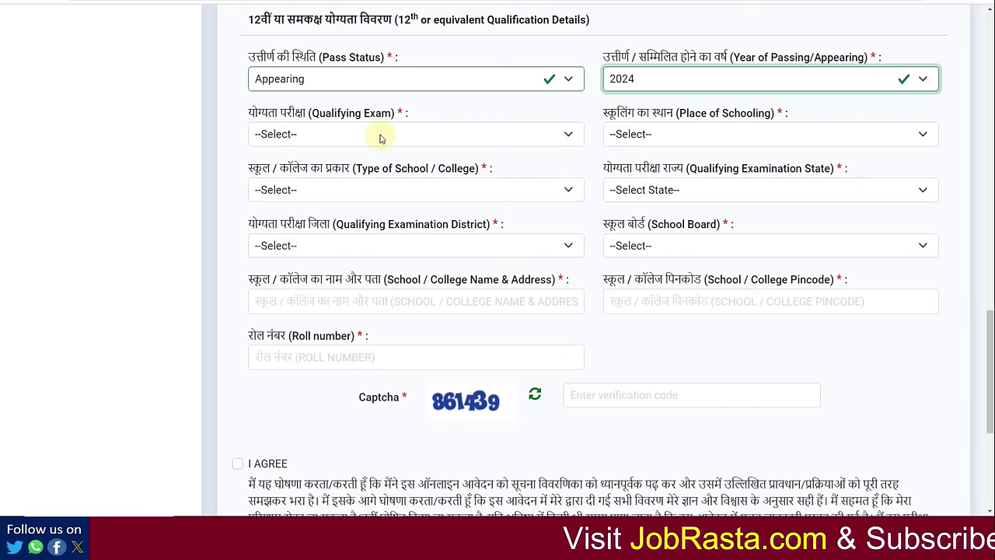
click(363, 355)
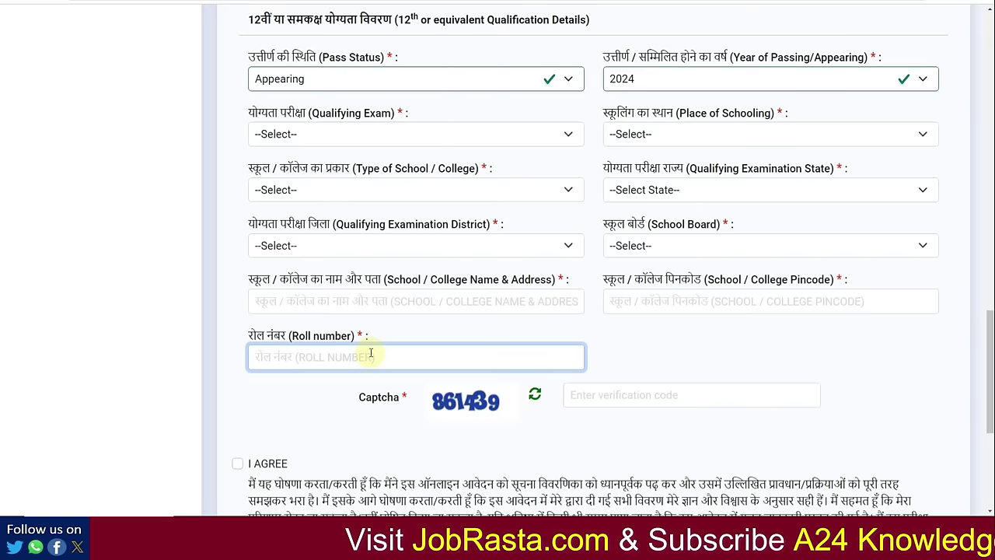
Set the 12th status to Passed with year 2022 and view the qualifying exam codes offered.
click(303, 87)
click(307, 111)
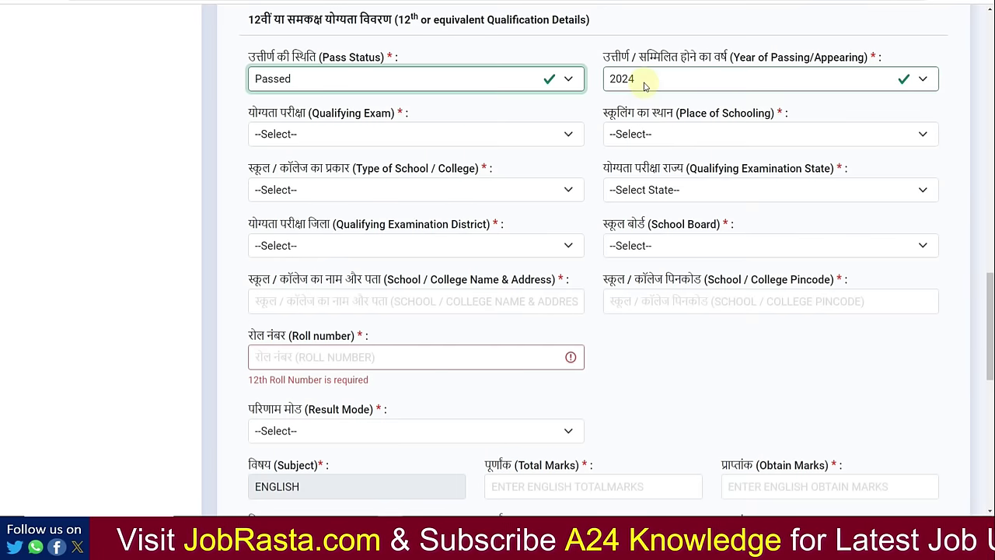
click(644, 85)
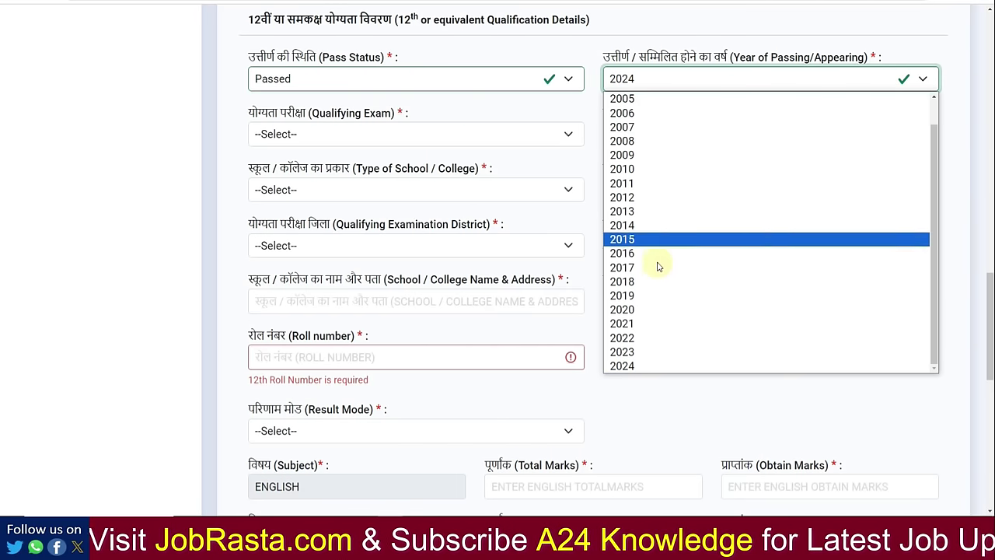
click(647, 337)
click(396, 136)
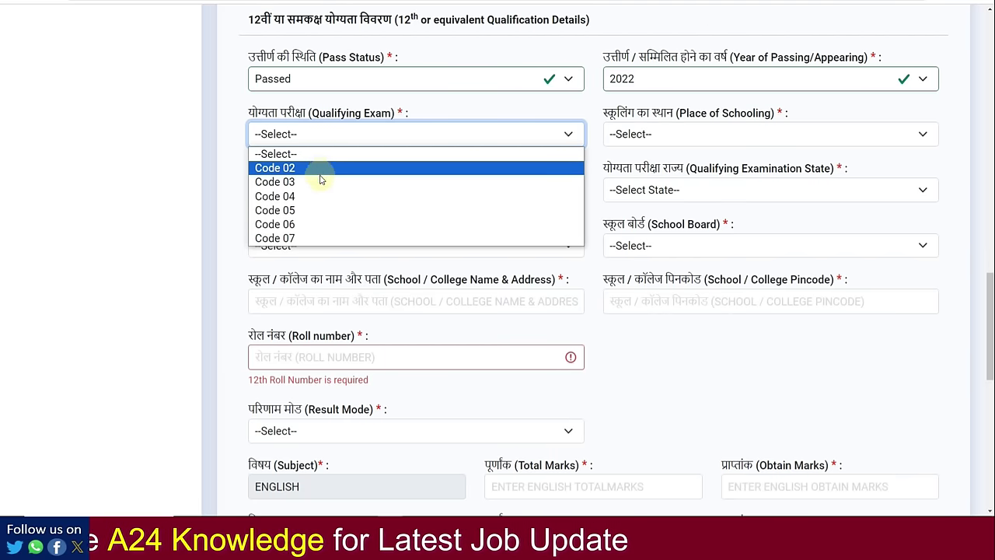
Switch the 12th status to Appearing with year 2024 and pick qualifying exam Code 01.
click(316, 74)
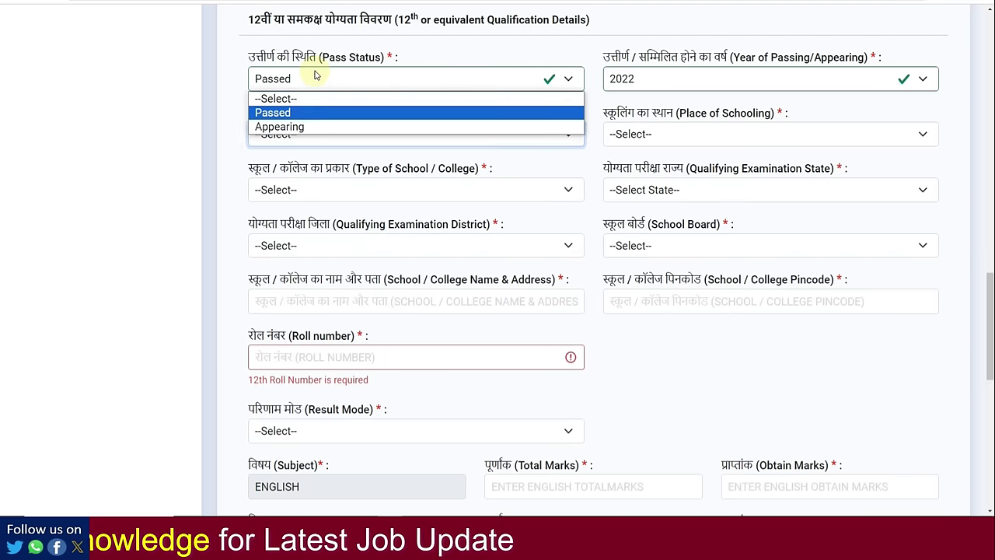
click(311, 127)
click(622, 78)
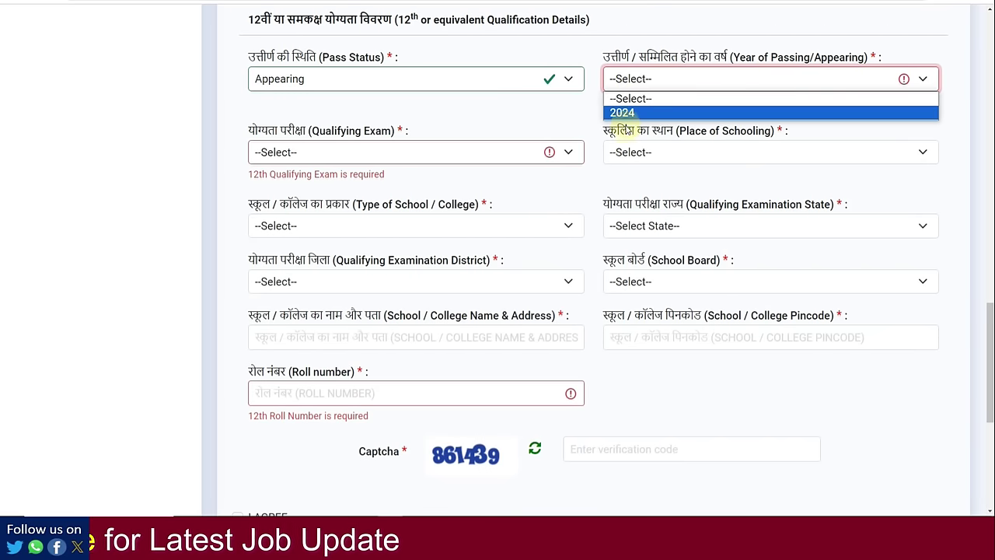
click(622, 113)
click(436, 135)
click(369, 167)
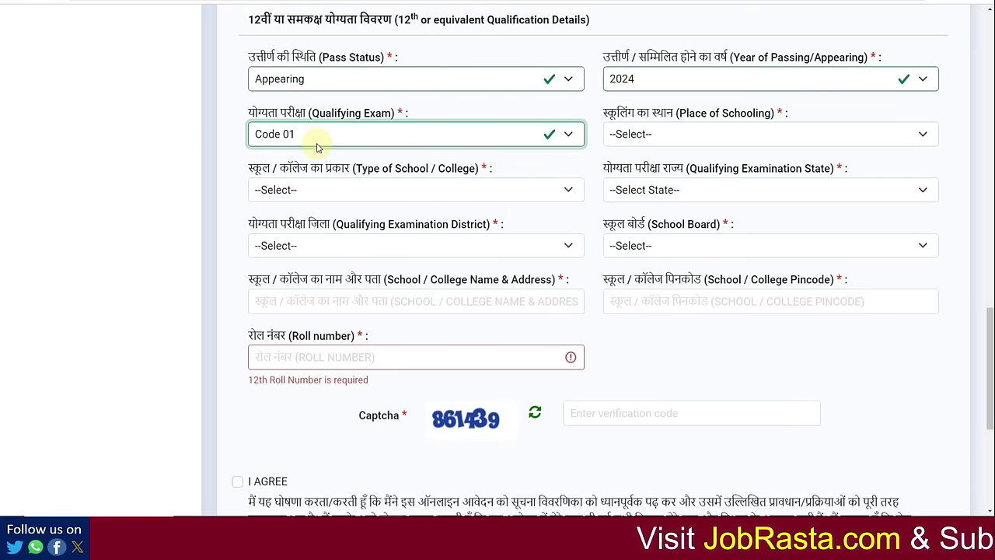
Set the 12th status back to Passed with year 2021 and list the qualifying exam codes.
click(614, 78)
click(613, 78)
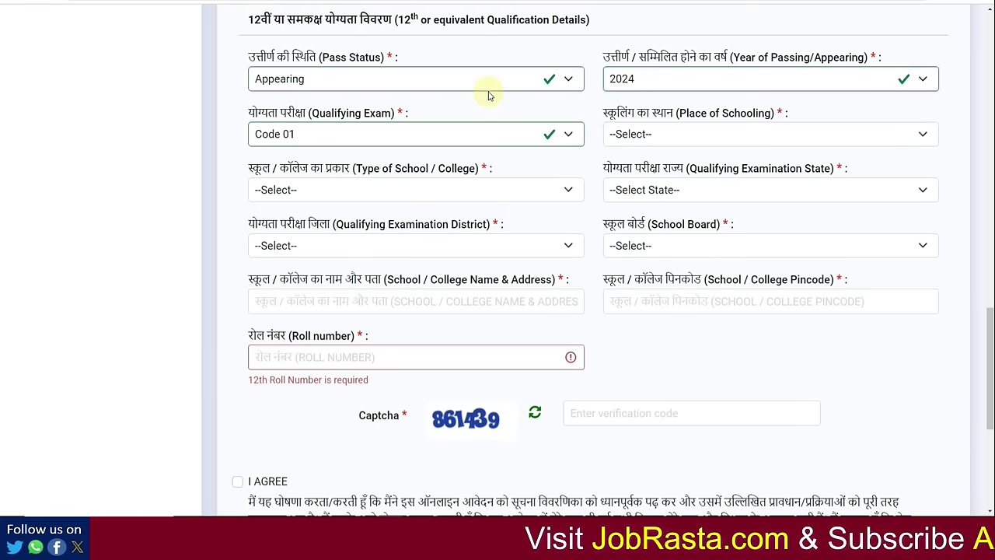
click(409, 84)
click(374, 112)
click(615, 79)
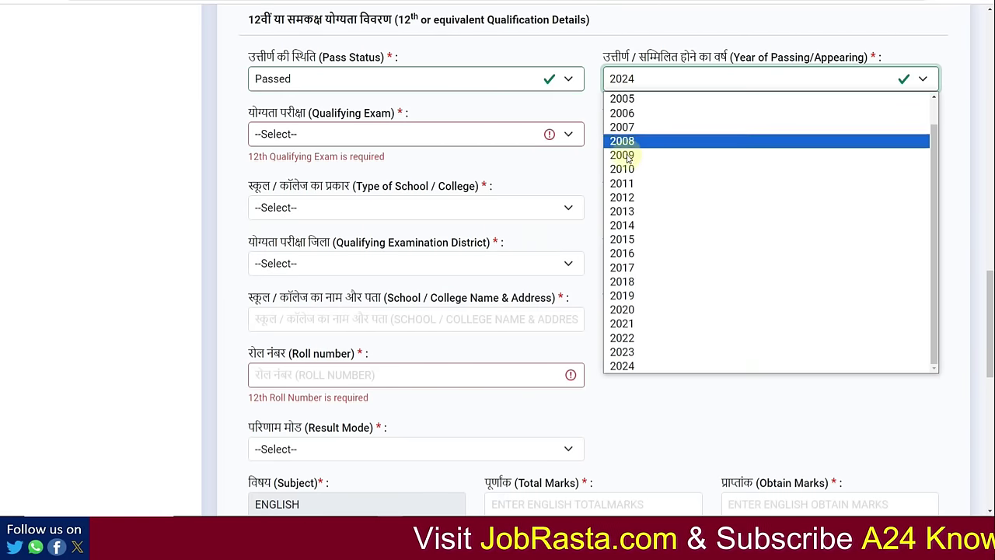
click(637, 329)
click(365, 134)
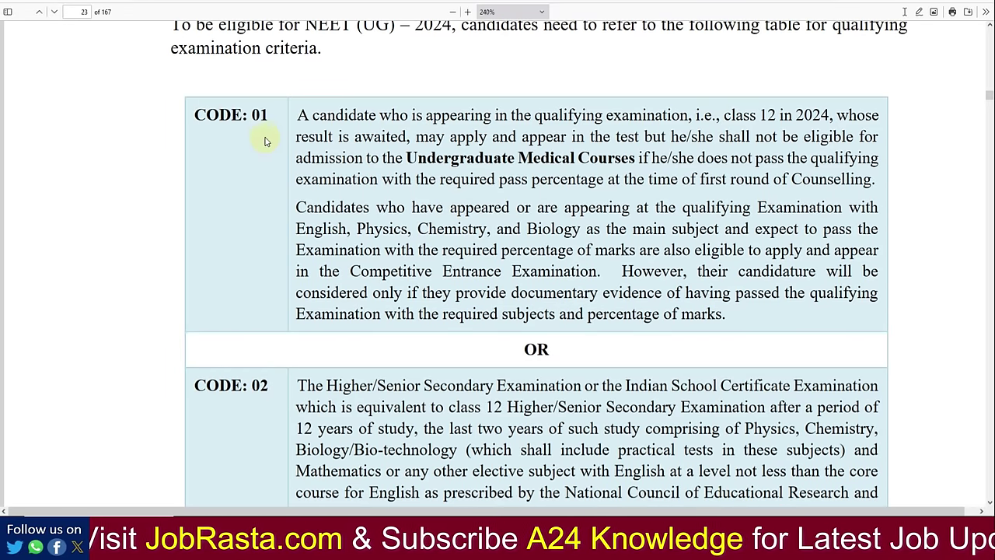
Highlight the CODE: 01 label and its eligibility description in the bulletin, then clear the highlight.
drag(207, 116, 250, 116)
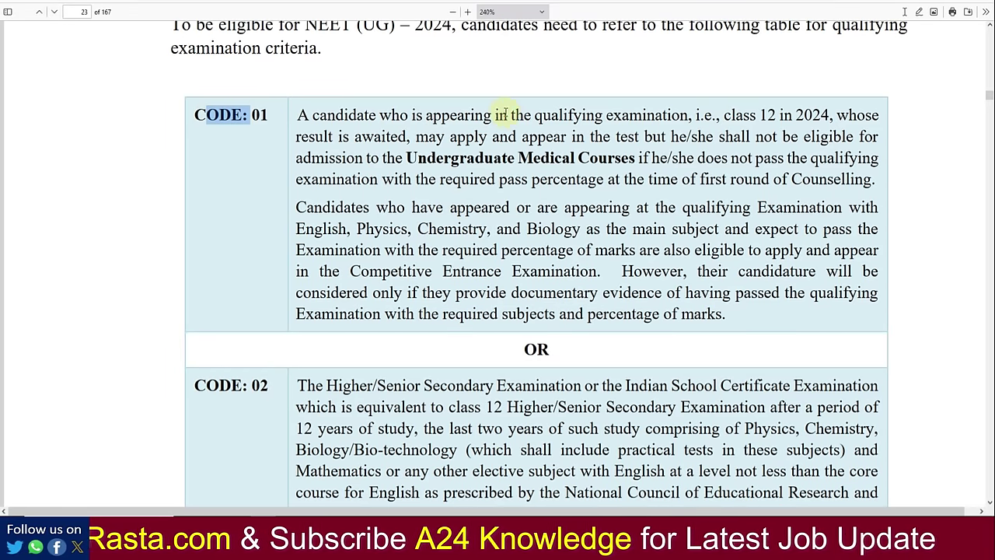
drag(426, 116, 820, 115)
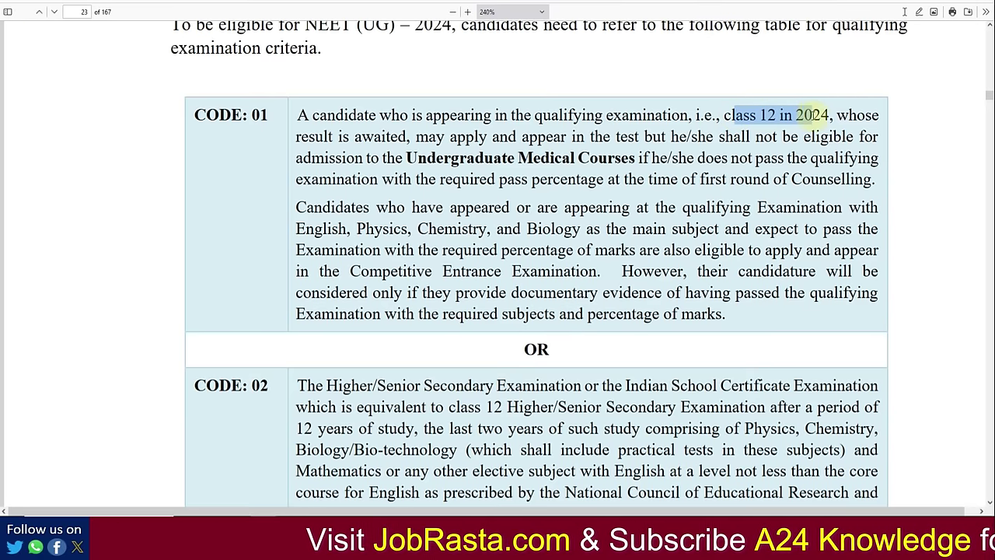
click(779, 115)
Scroll past Code 02 to Codes 03, 04 and 05 on page 24.
scroll(581, 151, down, 3)
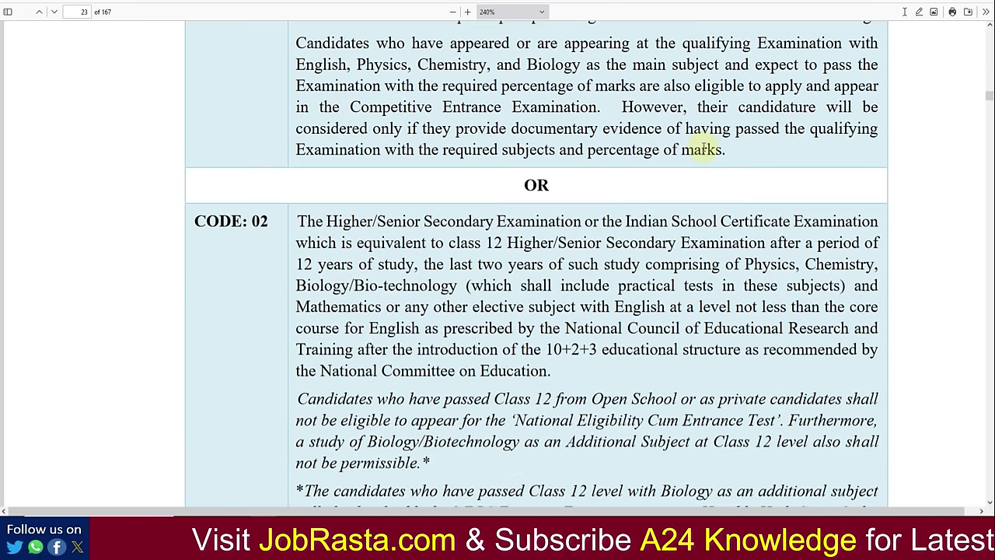
scroll(393, 138, up, 3)
scroll(396, 149, down, 4)
scroll(396, 149, down, 1)
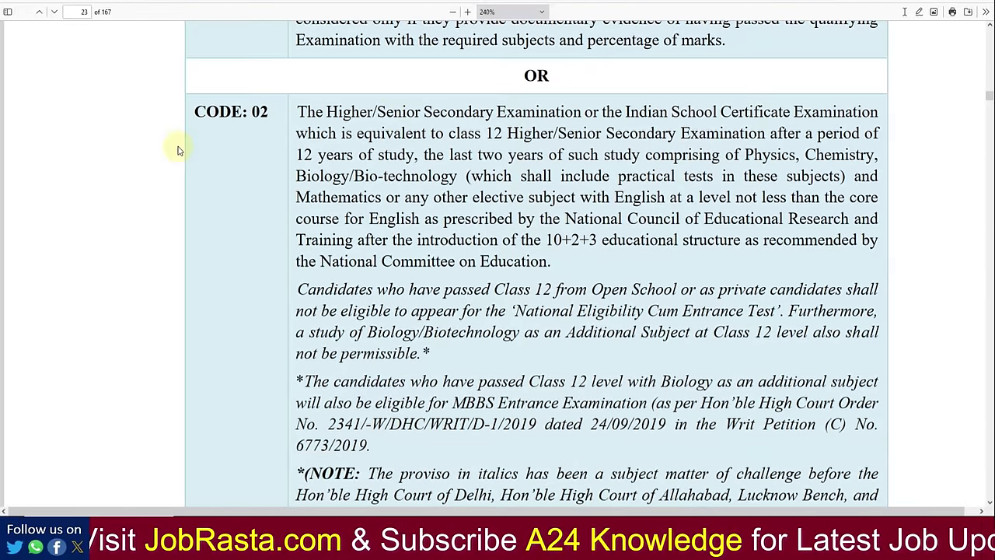
scroll(397, 178, down, 10)
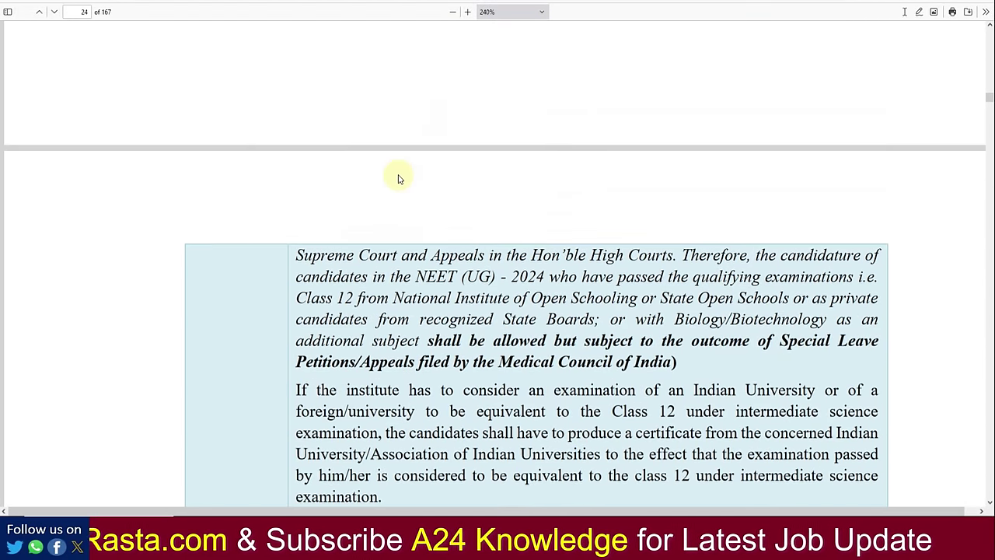
scroll(399, 173, down, 4)
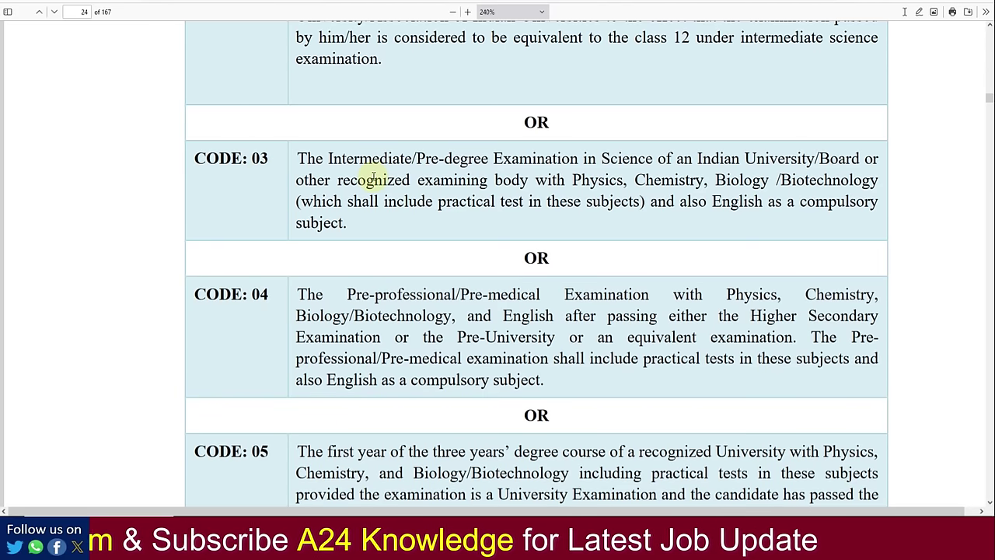